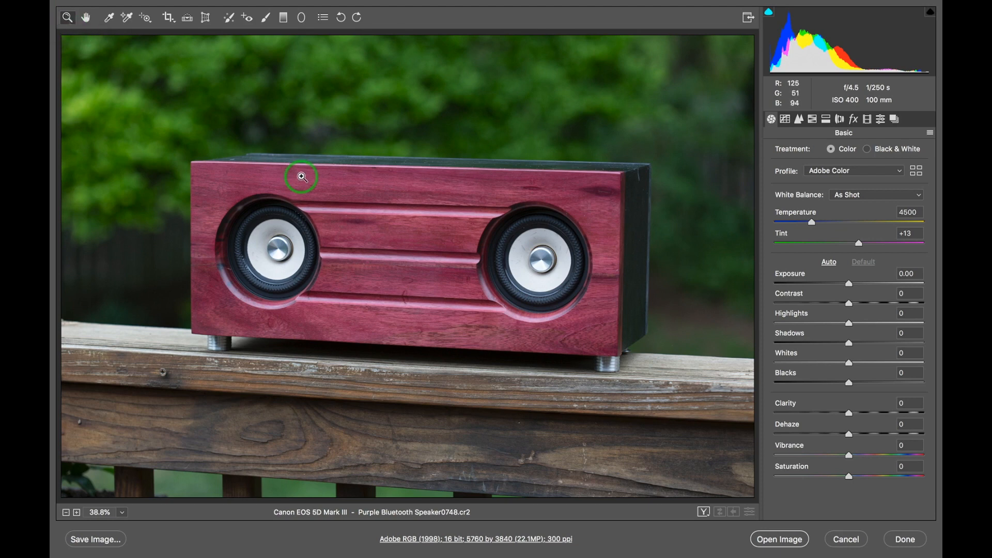
# - Examine the speaker photo up close around the wood front and drivers, ending on the whole image
pyautogui.press('super+equal')
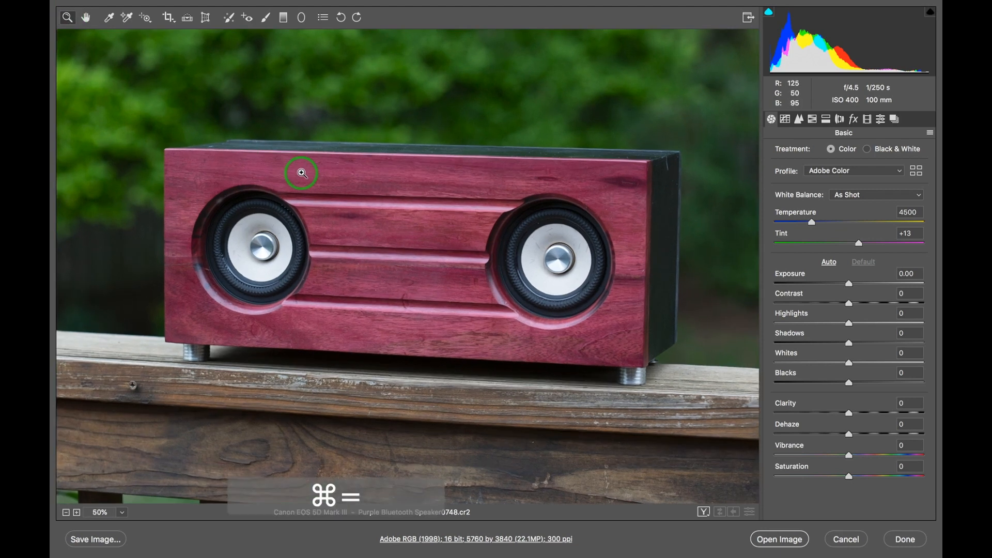
pyautogui.press('super+minus')
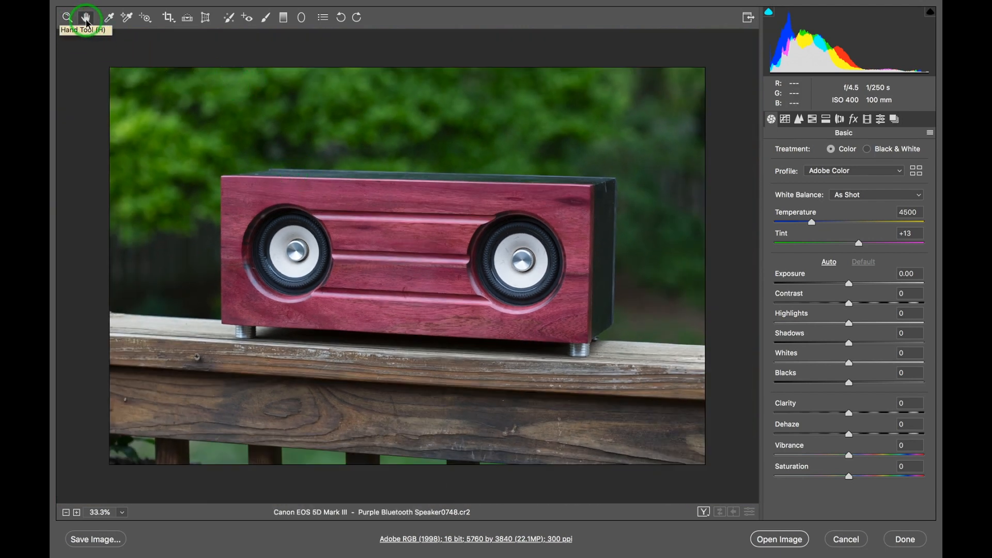
pyautogui.moveTo(429, 246); pyautogui.dragTo(378, 187)
pyautogui.press('super+equal')
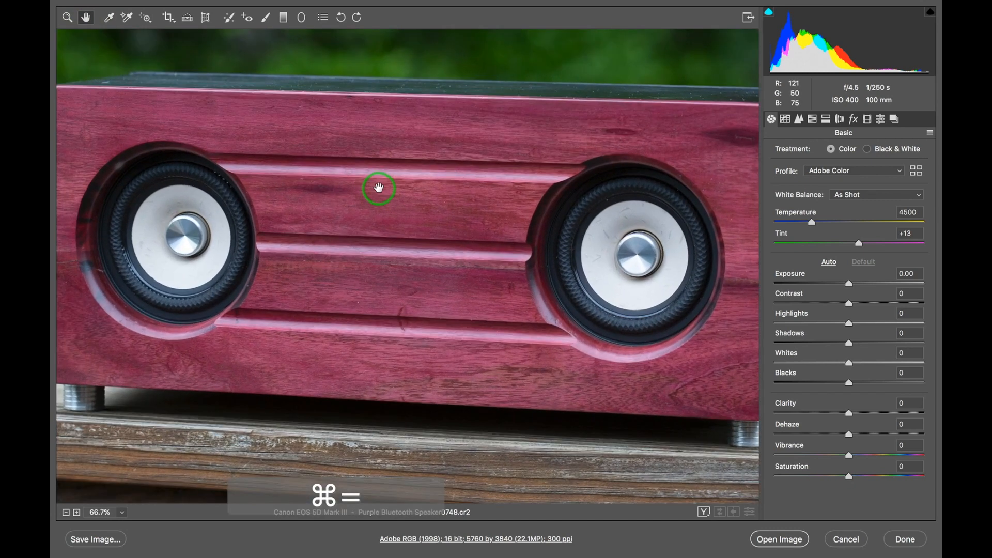
pyautogui.moveTo(417, 195)
pyautogui.mouseDown()
pyautogui.moveTo(321, 189)
pyautogui.moveTo(394, 305)
pyautogui.moveTo(411, 199)
pyautogui.moveTo(251, 198)
pyautogui.moveTo(402, 183)
pyautogui.mouseUp()
pyautogui.press('super')
pyautogui.press('super+minus')
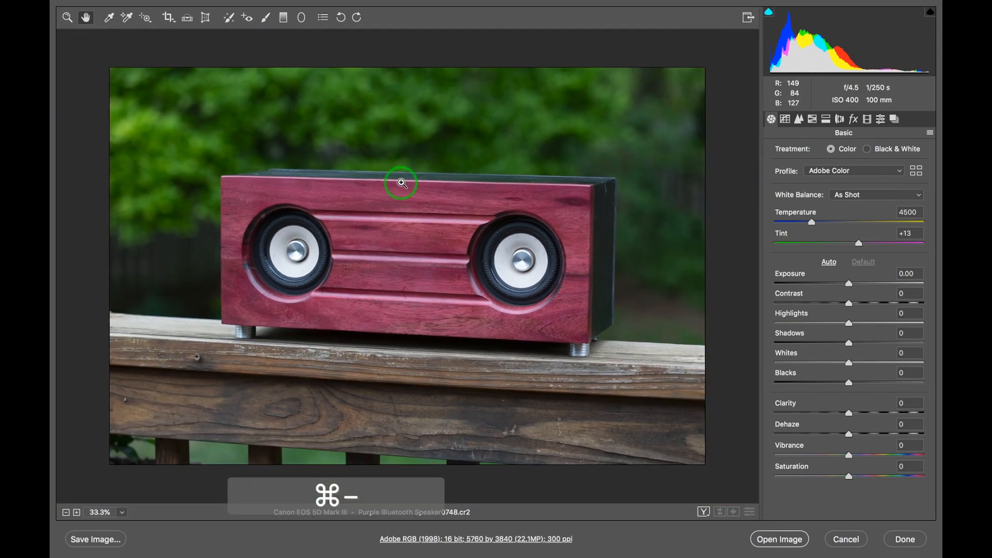
# - Neutralize the white balance from the left driver's white cone and place a color sampler near the wood front's upper-left corner
pyautogui.click(110, 21)
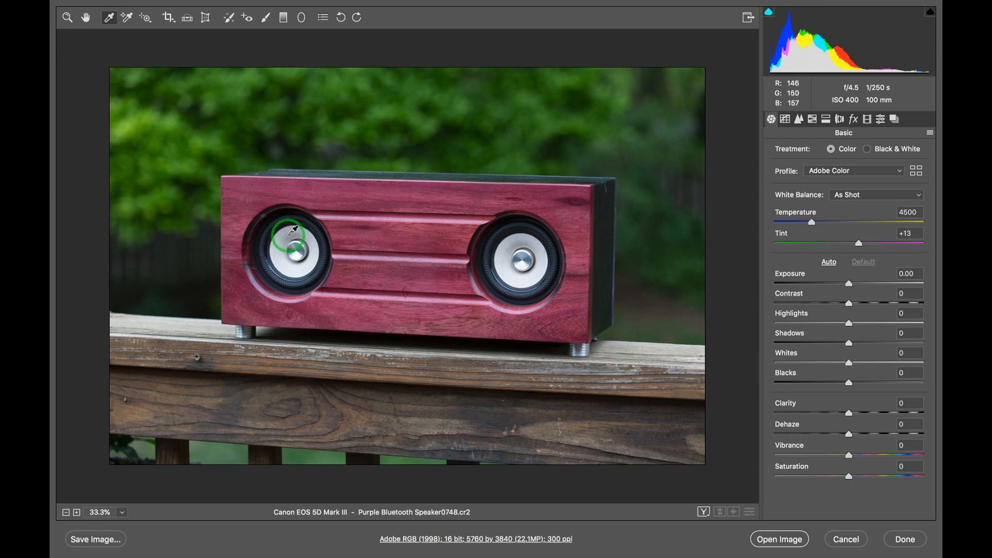
pyautogui.click(290, 233)
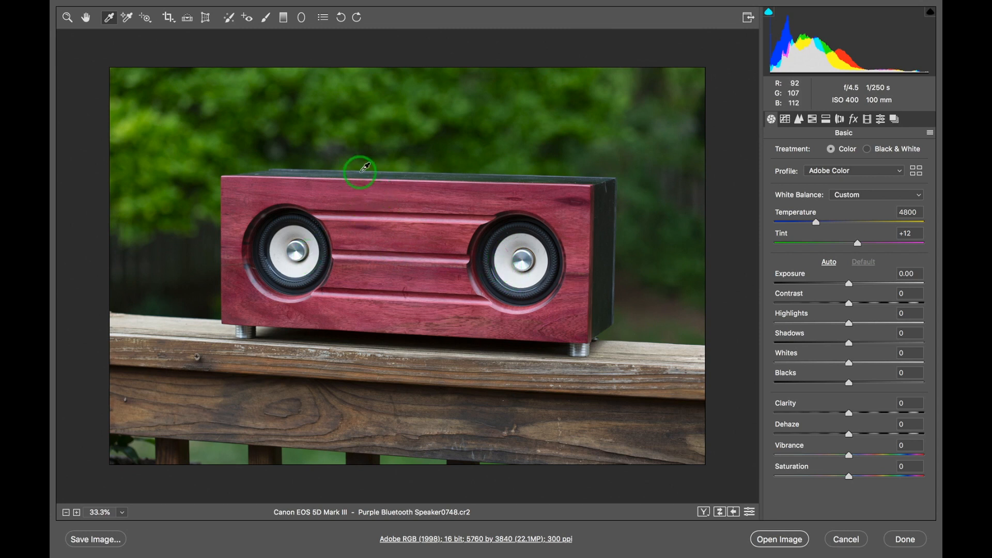
pyautogui.click(128, 19)
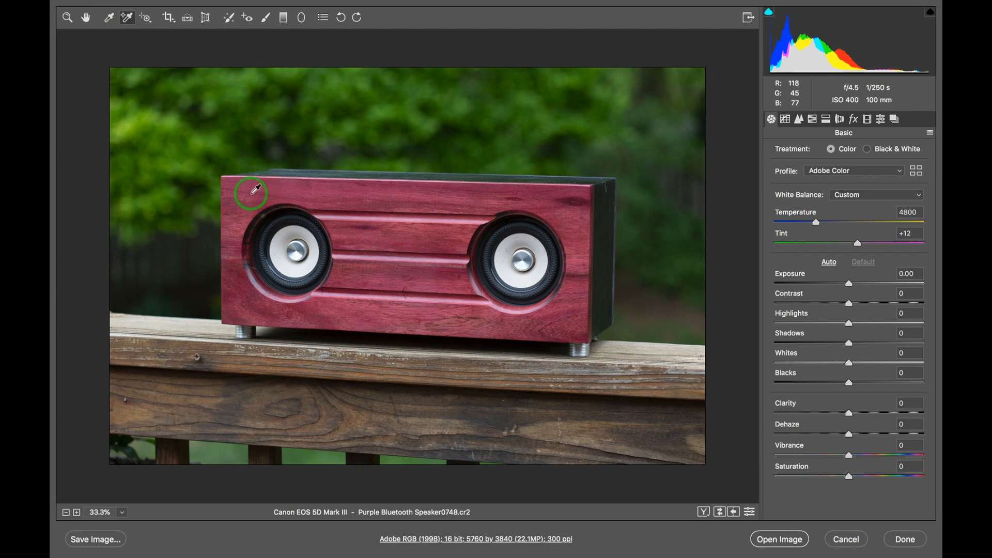
pyautogui.click(252, 193)
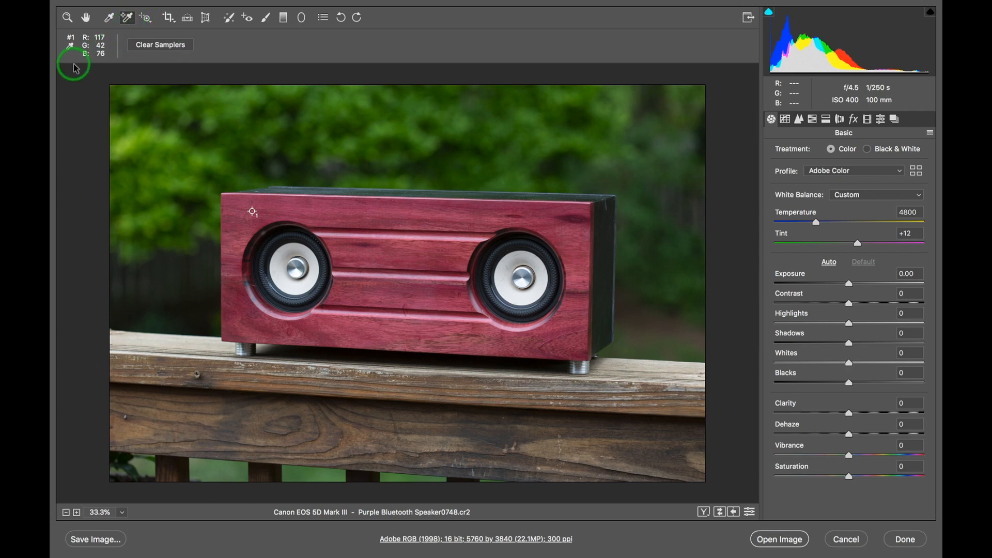
# - Set the Targeted Adjustment tool to work on the Parametric Curve
pyautogui.click(145, 18)
pyautogui.click(145, 20)
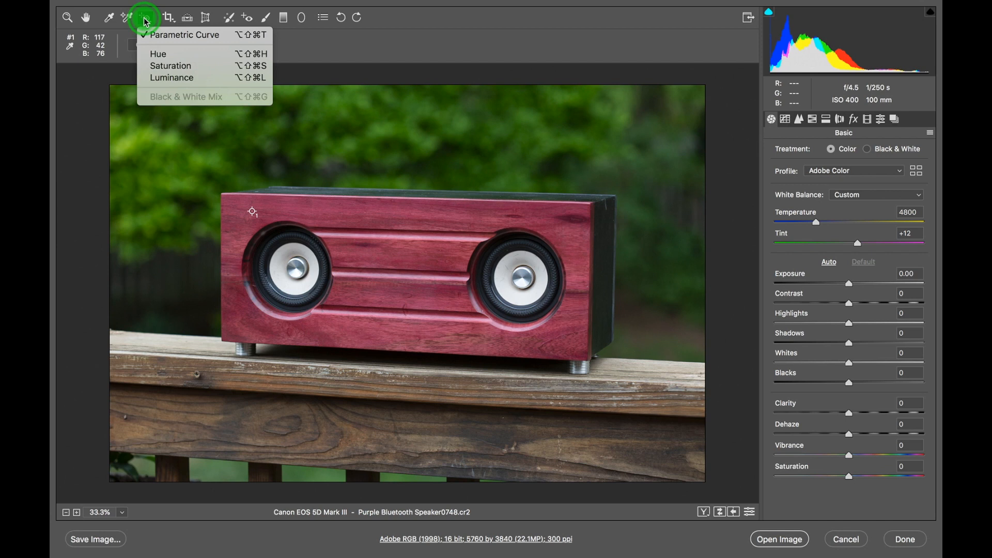
pyautogui.moveTo(144, 19); pyautogui.dragTo(173, 80)
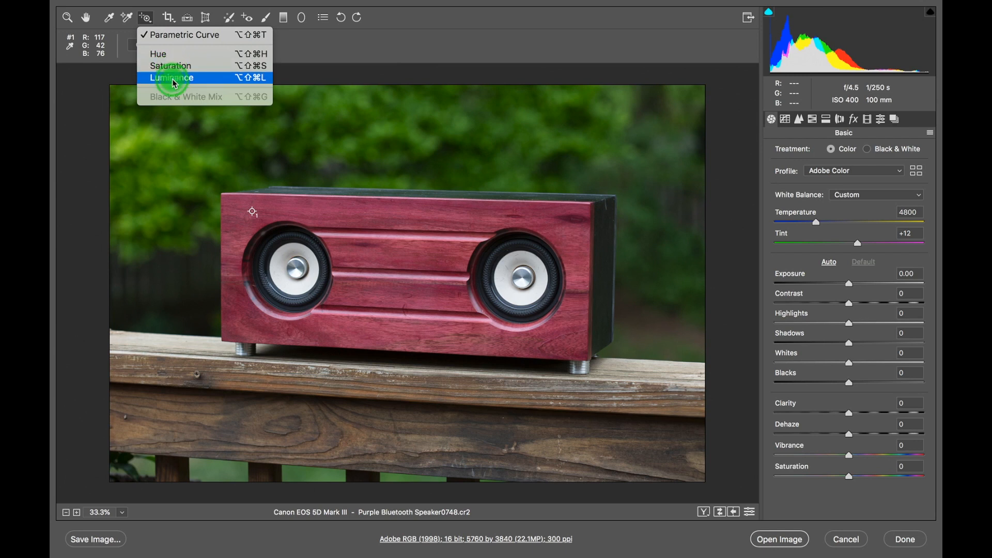
pyautogui.moveTo(171, 79); pyautogui.dragTo(189, 43)
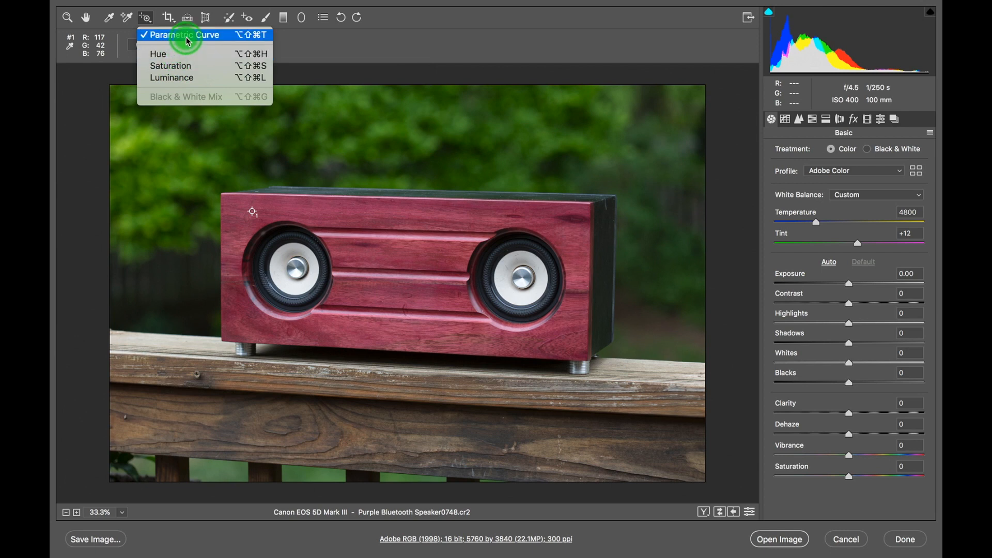
pyautogui.moveTo(188, 42); pyautogui.dragTo(189, 41)
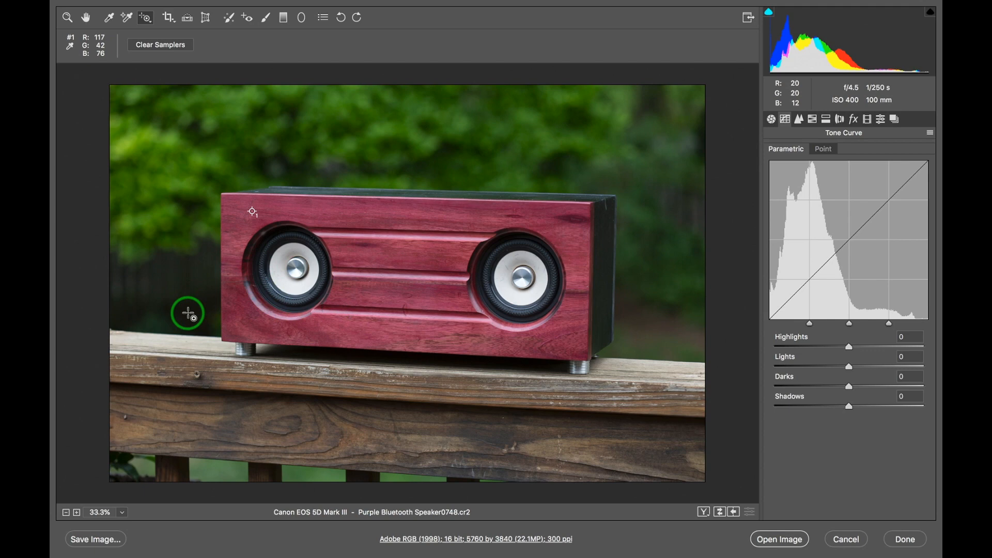
# - Try a targeted Shadows boost to +86 from the dark background beside the speaker, and undo it
pyautogui.moveTo(188, 313); pyautogui.dragTo(193, 259)
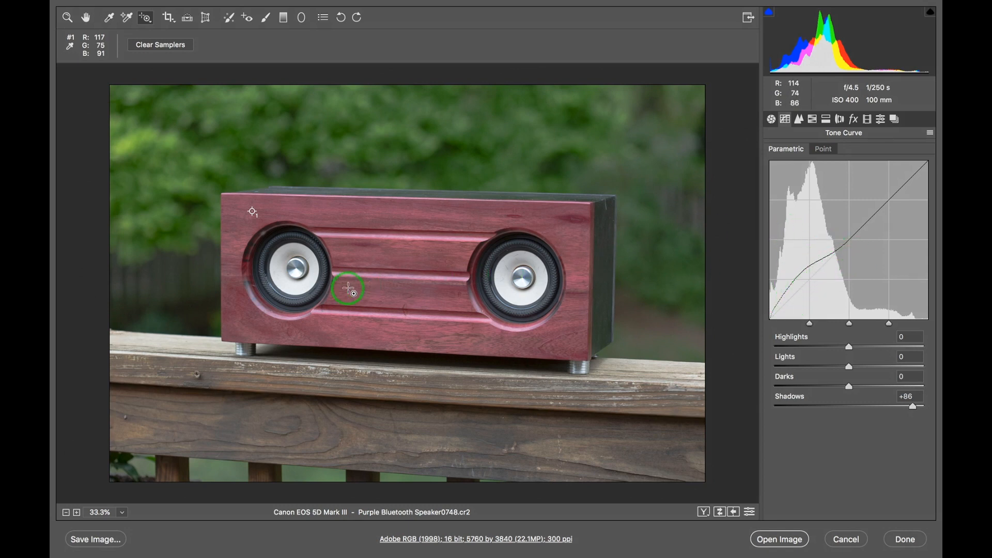
pyautogui.press('super')
pyautogui.press('super+z')
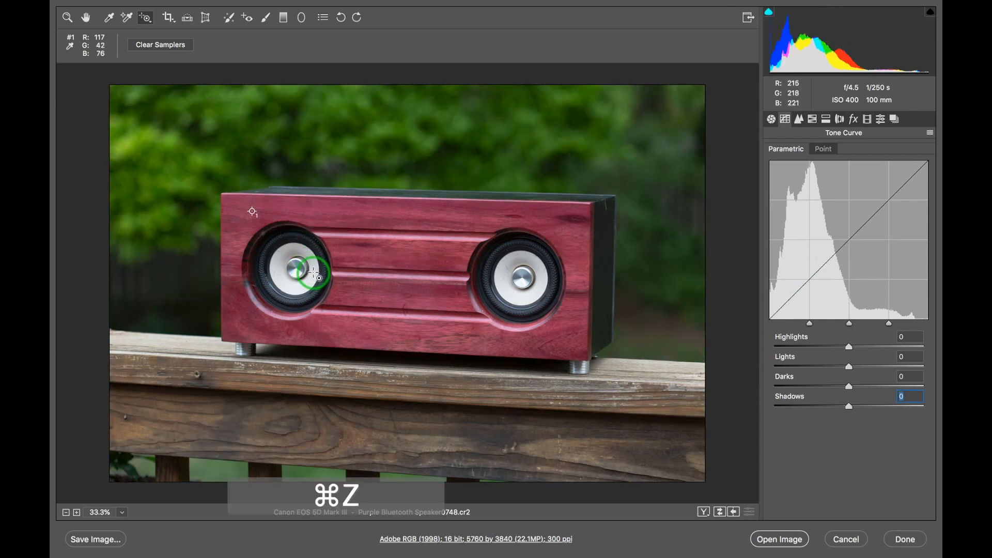
# - Raise the parametric curve's Highlights to +85 with a targeted adjustment on the left driver's white cone
pyautogui.moveTo(311, 270); pyautogui.dragTo(310, 220)
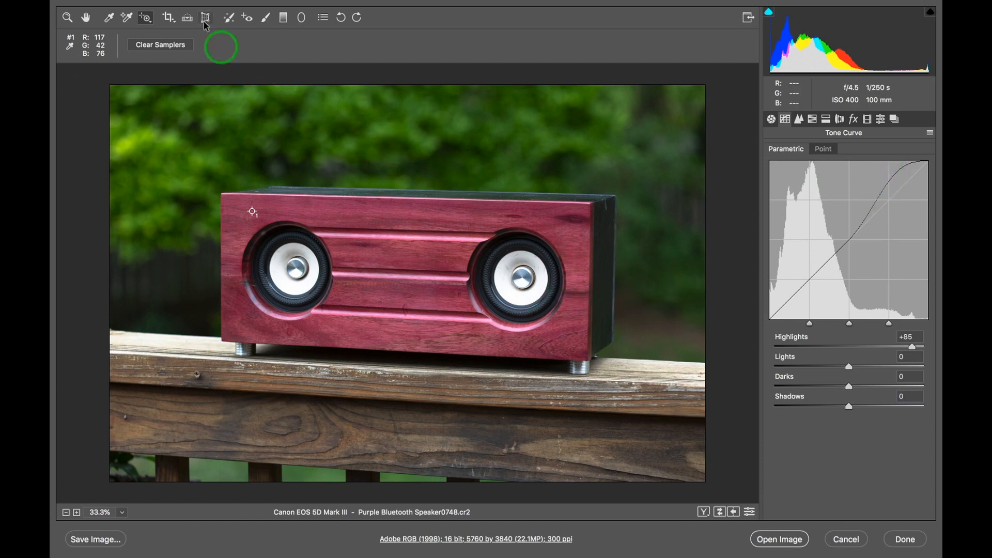
pyautogui.click(147, 22)
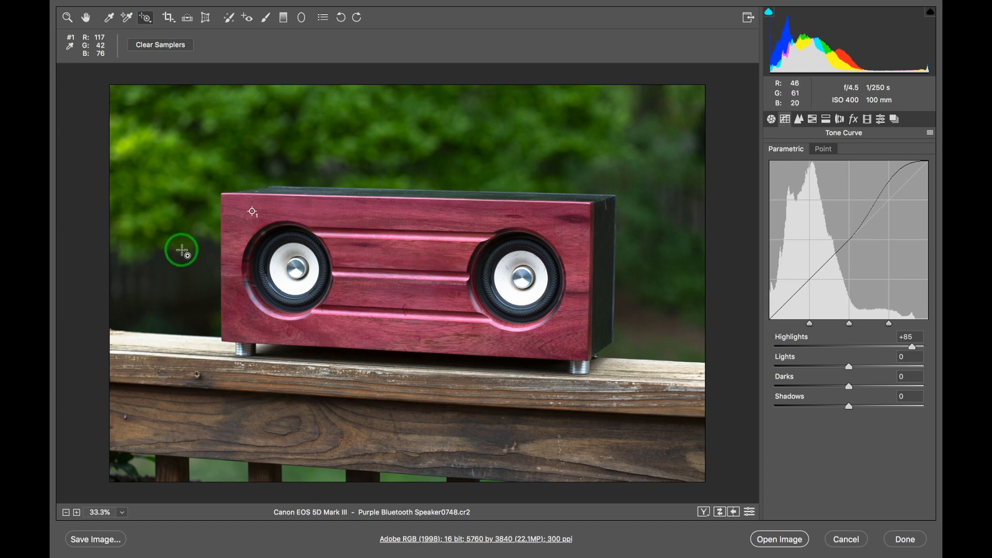
# - Shift the wood front's hue with a targeted adjustment to Reds -15 and Magentas -9
pyautogui.click(146, 21)
pyautogui.moveTo(146, 22); pyautogui.dragTo(166, 63)
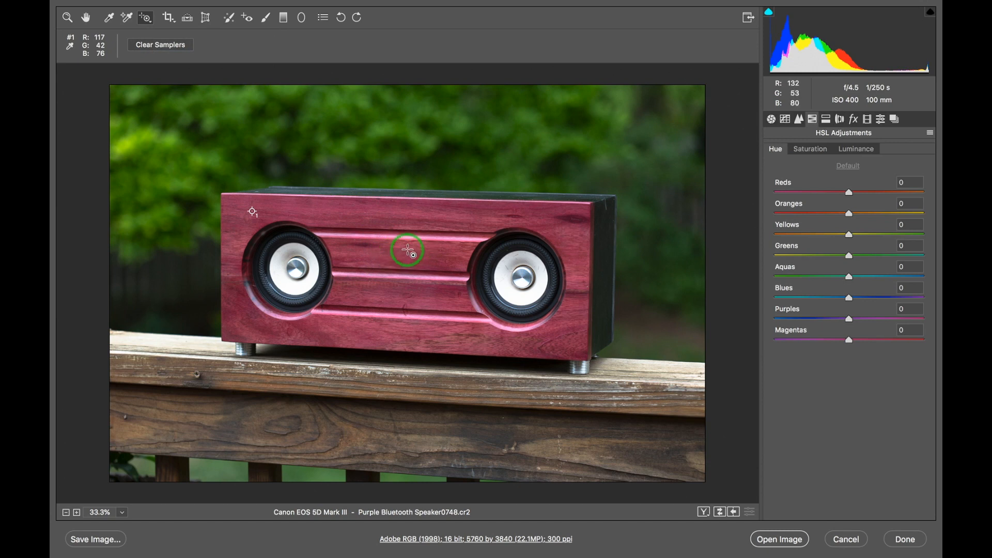
pyautogui.moveTo(407, 249)
pyautogui.mouseDown()
pyautogui.moveTo(409, 361)
pyautogui.moveTo(393, 154)
pyautogui.moveTo(407, 247)
pyautogui.mouseUp()
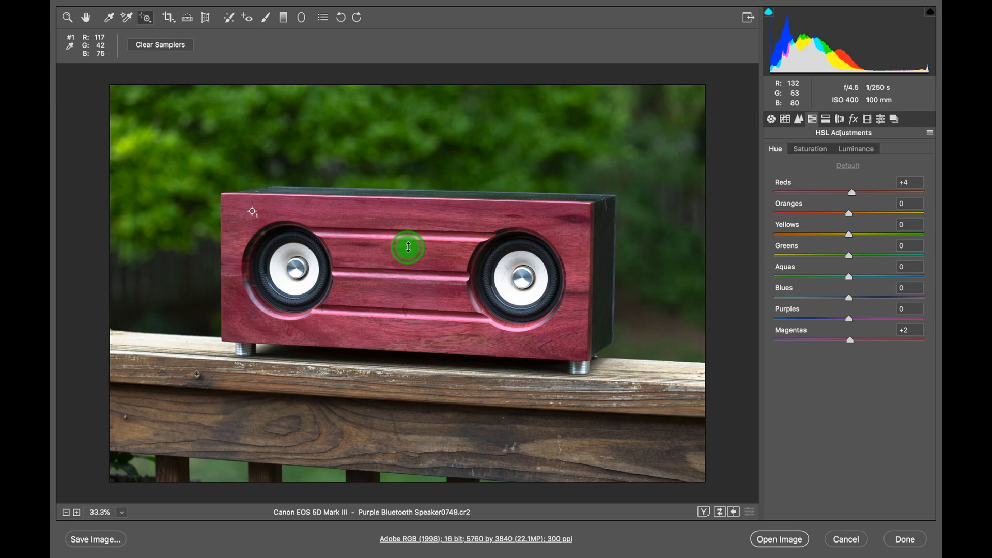
pyautogui.moveTo(408, 247)
pyautogui.mouseDown()
pyautogui.moveTo(408, 224)
pyautogui.moveTo(414, 256)
pyautogui.mouseUp()
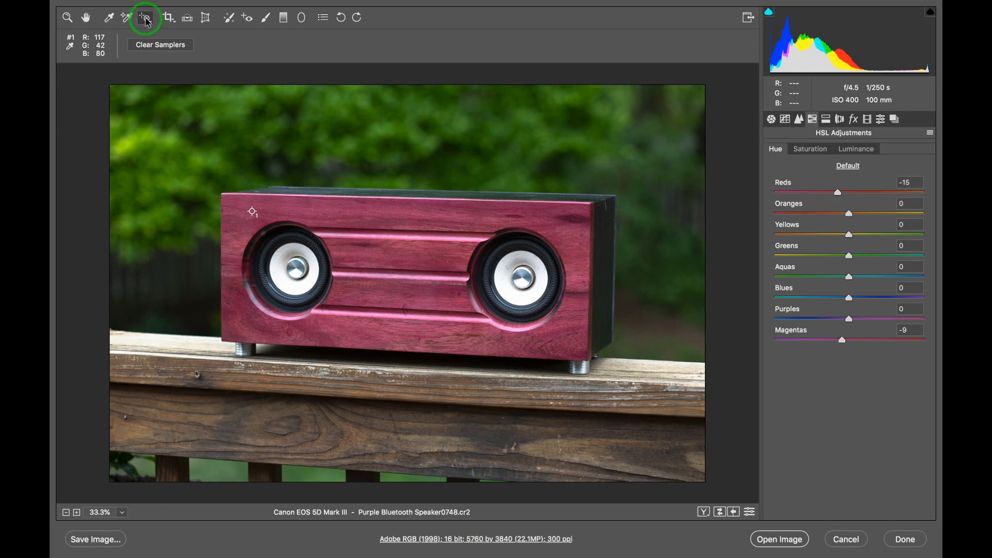
# - Use targeted Saturation adjustments to set Reds +36 and Magentas +37 from the wood, and Yellows -16 and Greens -100 from the foliage
pyautogui.moveTo(147, 22); pyautogui.dragTo(169, 74)
pyautogui.moveTo(392, 259); pyautogui.dragTo(399, 237)
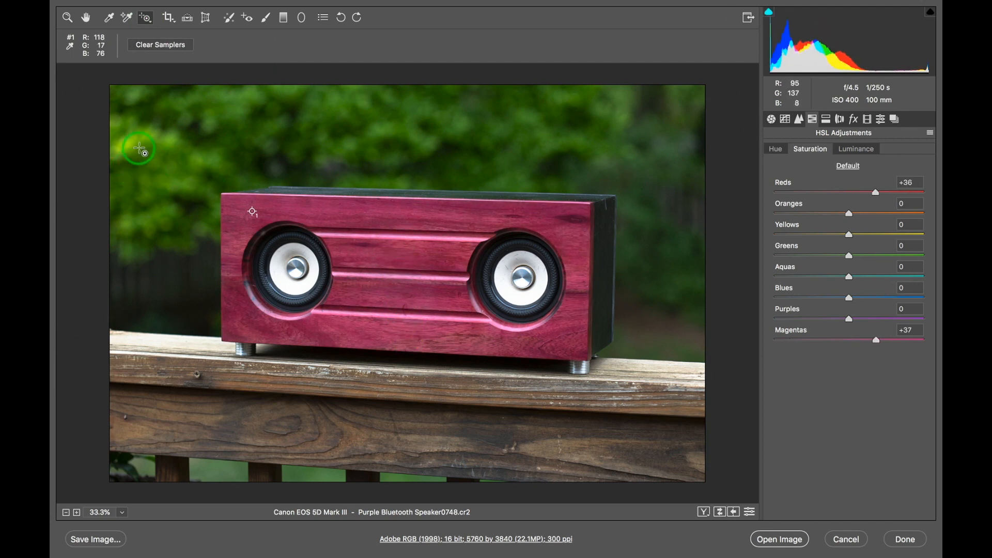
pyautogui.moveTo(145, 141); pyautogui.dragTo(159, 210)
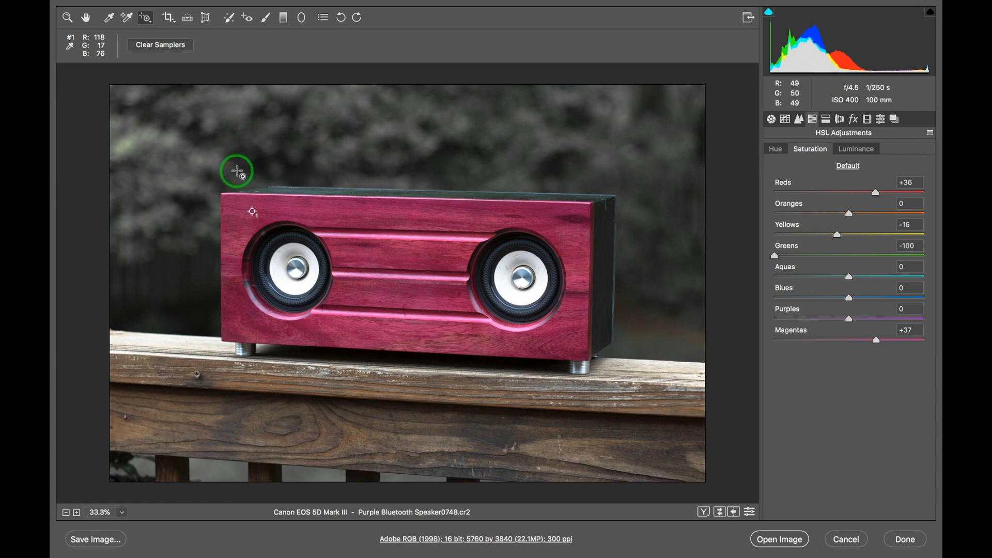
pyautogui.moveTo(144, 19); pyautogui.dragTo(166, 15)
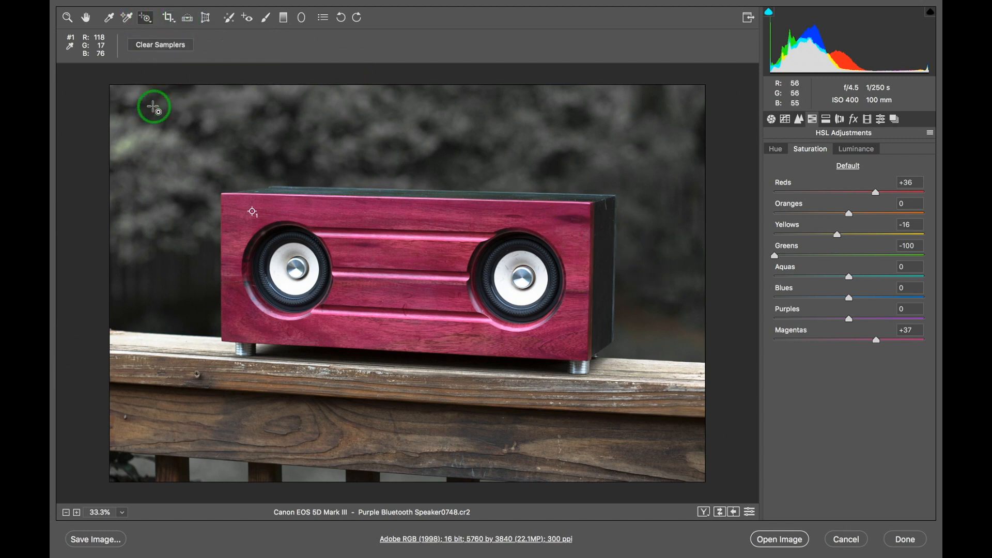
# - Try cropping the photo tighter around the speaker to about 4446 by 2832 pixels, and cancel the crop
pyautogui.click(169, 21)
pyautogui.moveTo(183, 132); pyautogui.dragTo(641, 423)
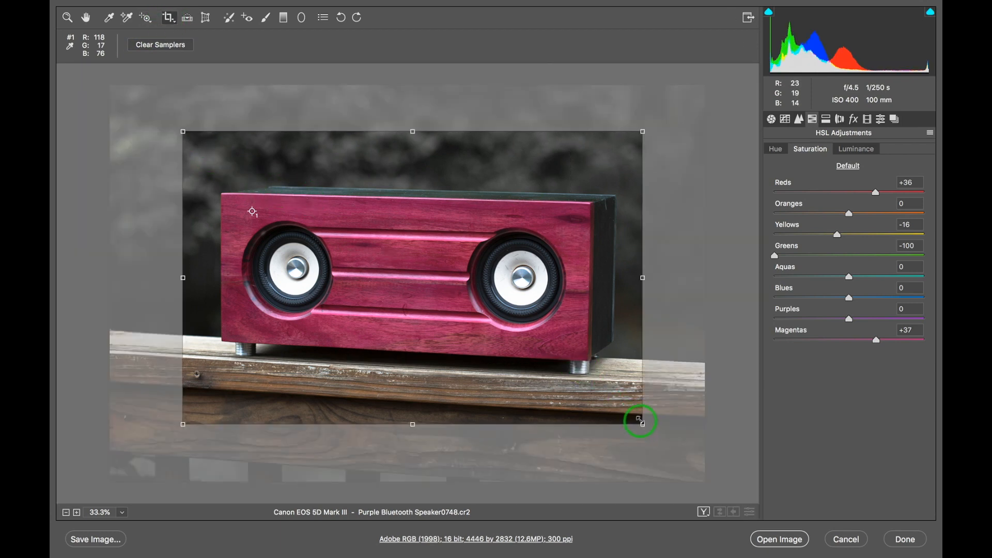
pyautogui.press('Escape')
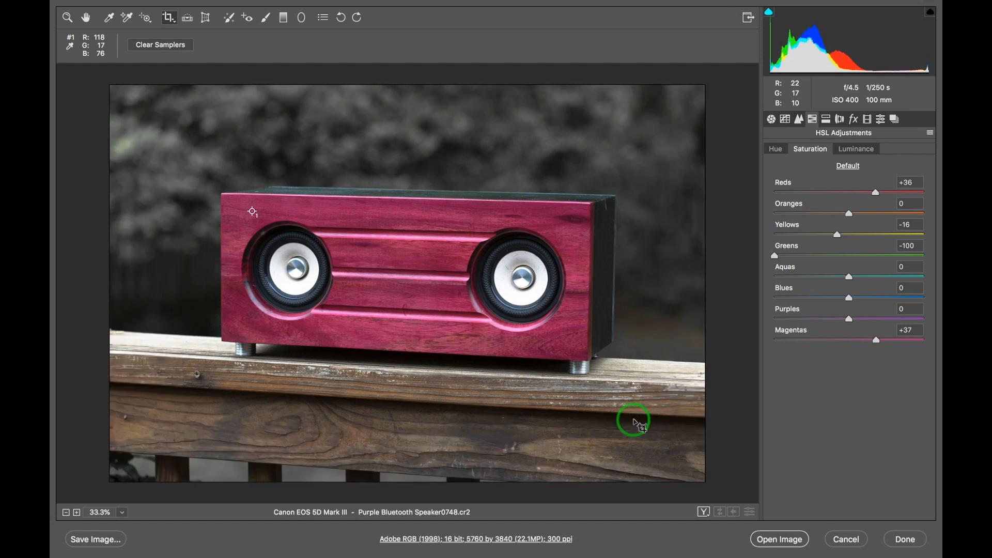
# - Try straightening the photo along the speaker's top edge, cancelling it and the stray crop over the railing
pyautogui.click(187, 19)
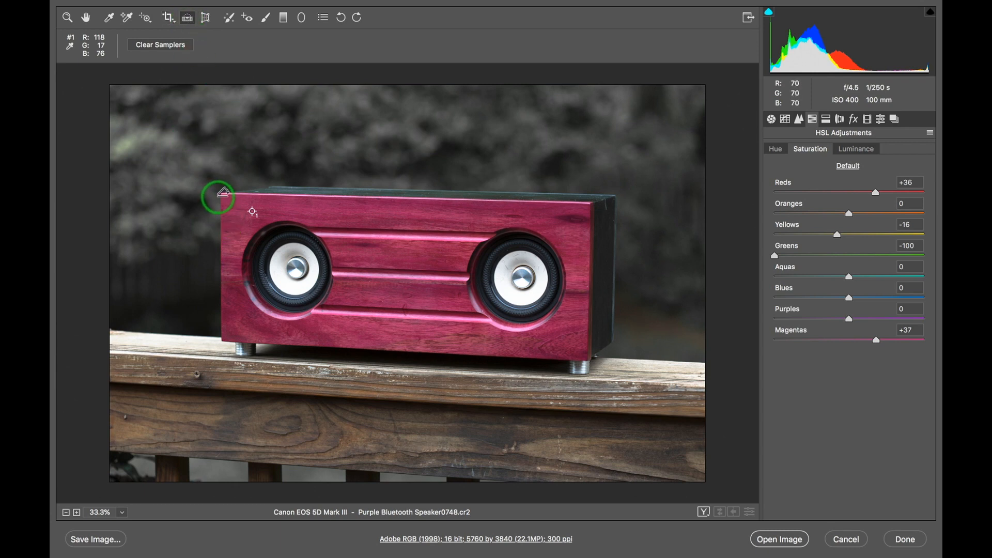
pyautogui.moveTo(224, 194)
pyautogui.mouseDown()
pyautogui.moveTo(443, 217)
pyautogui.moveTo(631, 199)
pyautogui.moveTo(625, 208)
pyautogui.mouseUp()
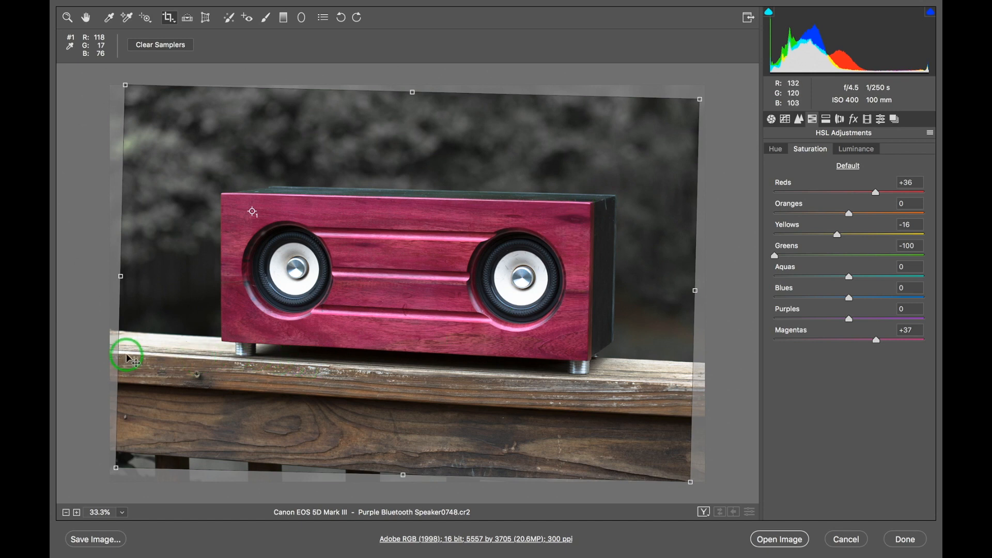
pyautogui.press('Escape')
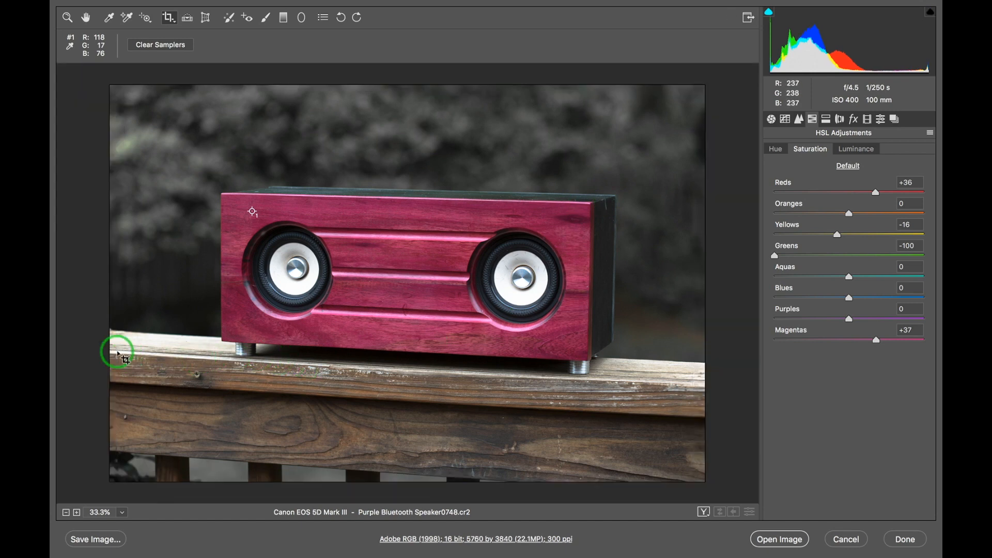
pyautogui.moveTo(112, 350); pyautogui.dragTo(718, 410)
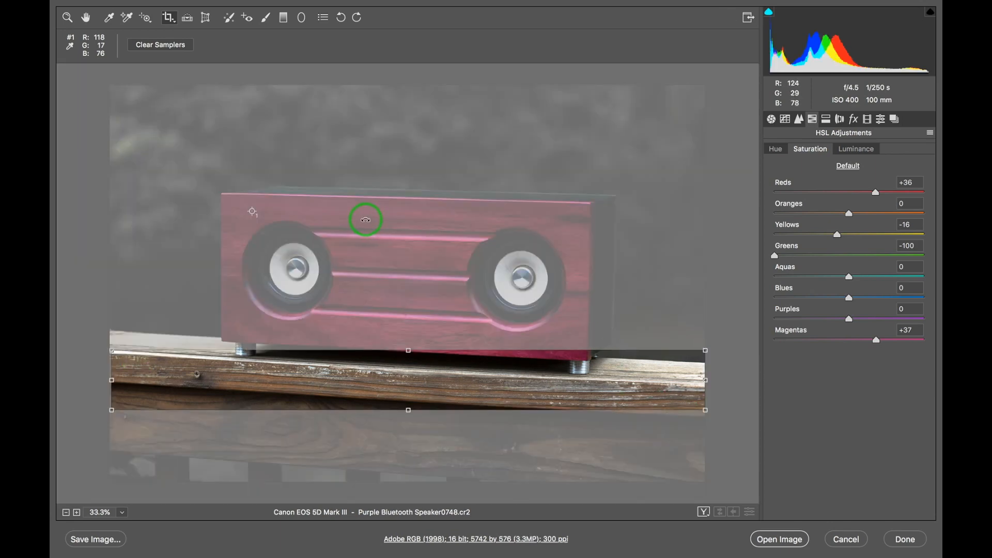
pyautogui.press('Escape')
# - Try straightening the photo along the wooden railing, apply the rotation, and undo it
pyautogui.click(187, 17)
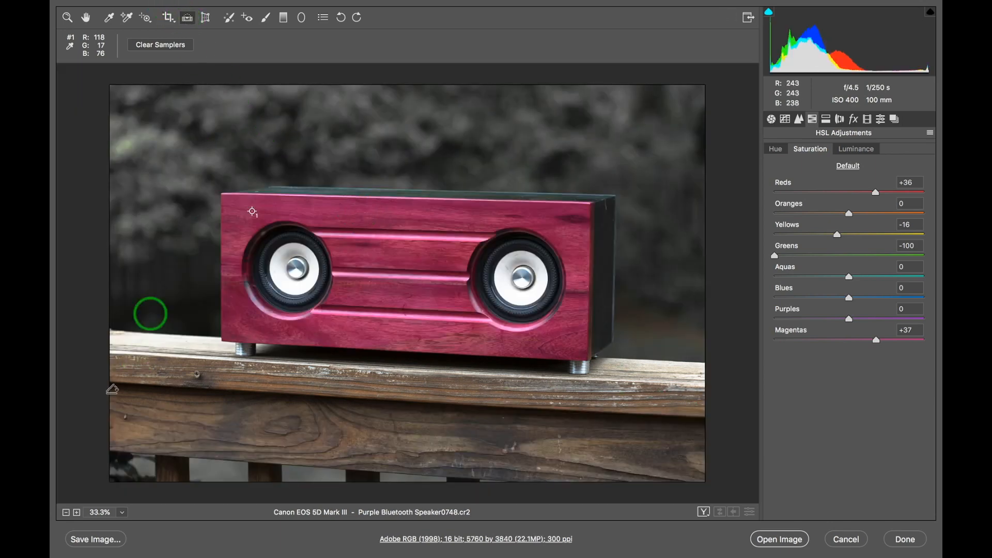
pyautogui.moveTo(111, 355); pyautogui.dragTo(743, 387)
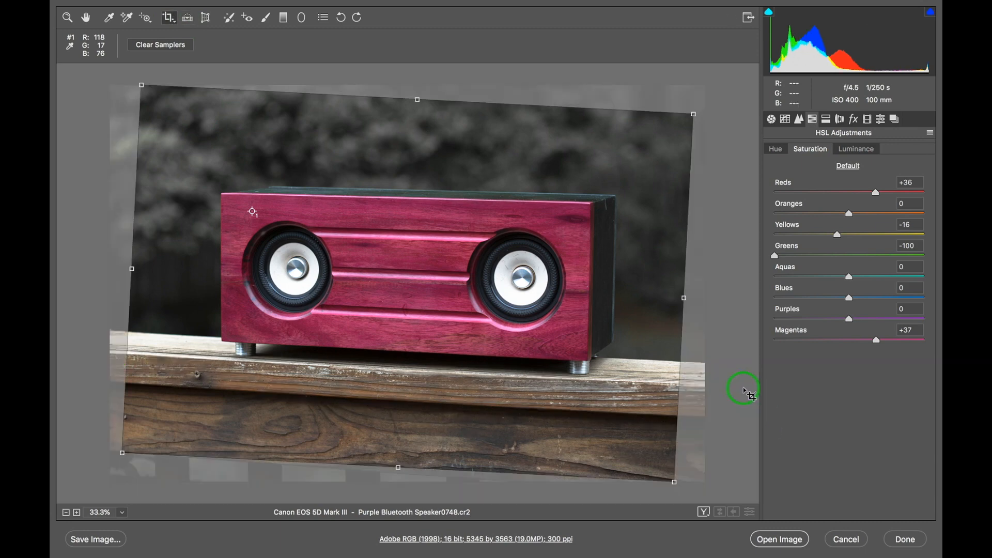
pyautogui.press('Return')
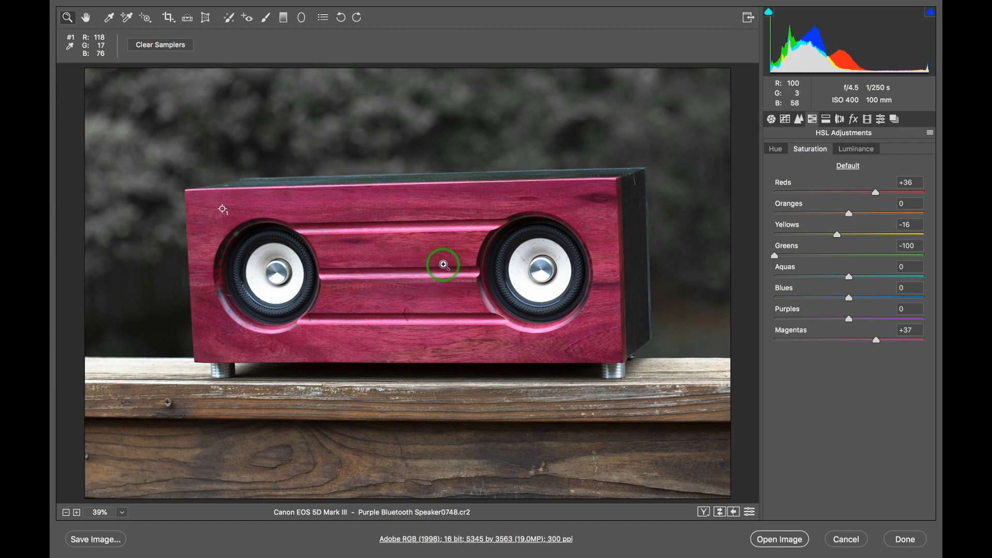
pyautogui.press('super+z')
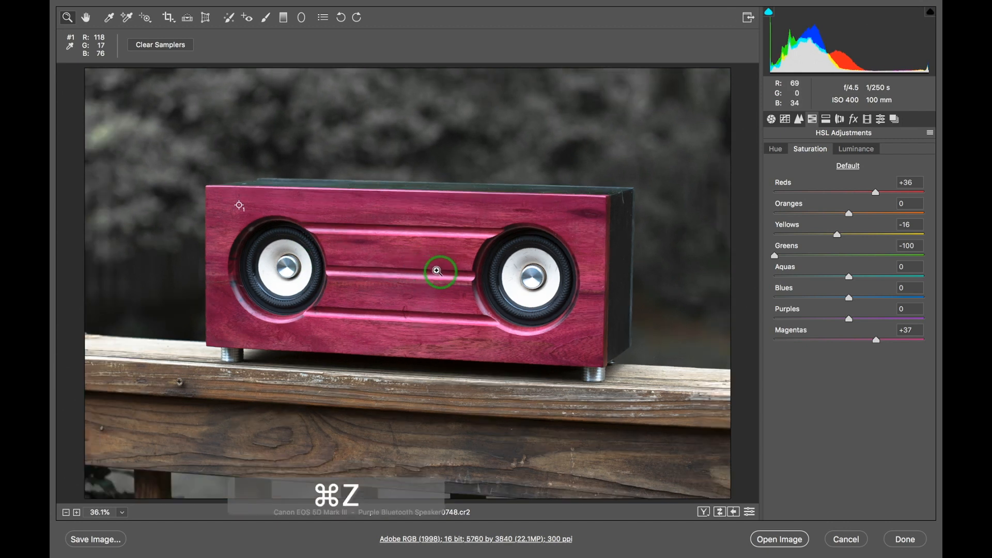
# - Straighten the photo vertically along the left edge of the speaker's front and apply the rotated crop
pyautogui.click(187, 18)
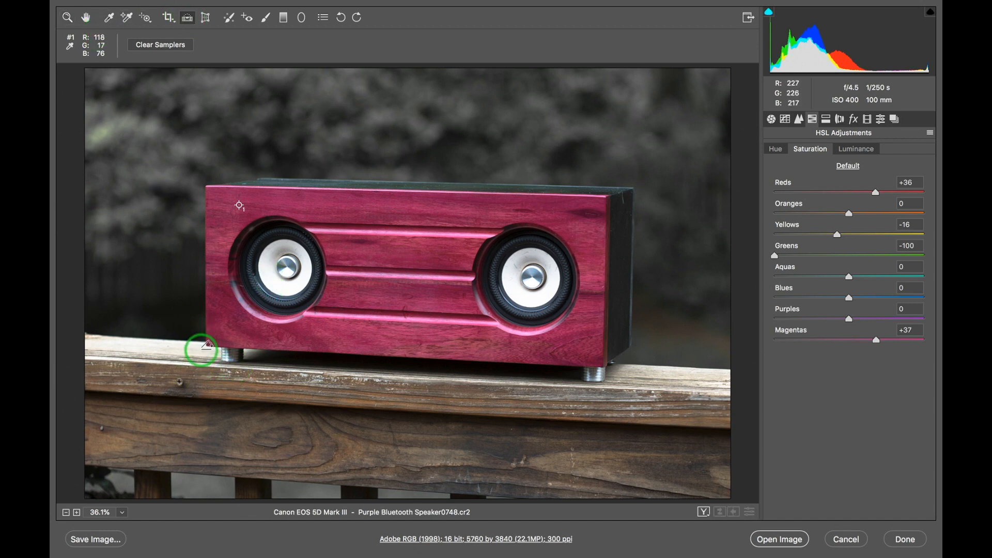
pyautogui.moveTo(205, 345); pyautogui.dragTo(206, 157)
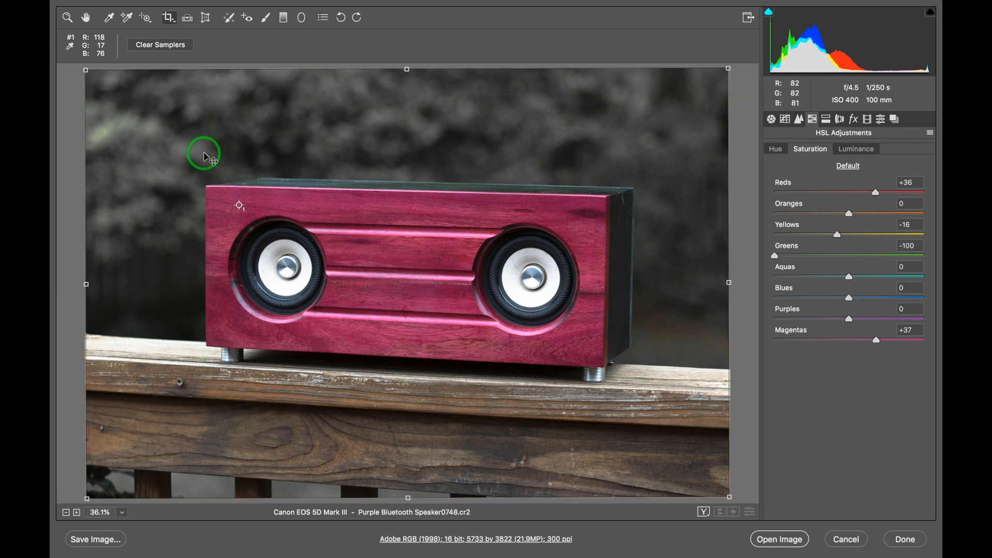
pyautogui.press('z')
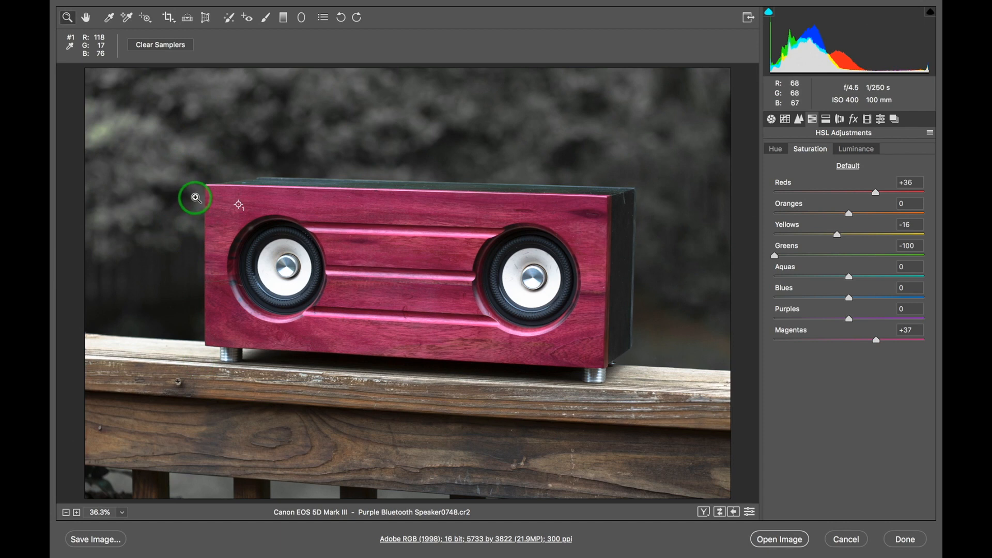
# - Undo the rotated crop and correct the perspective with Transform guides along the speaker front's top edge and right vertical edge
pyautogui.press('super+z')
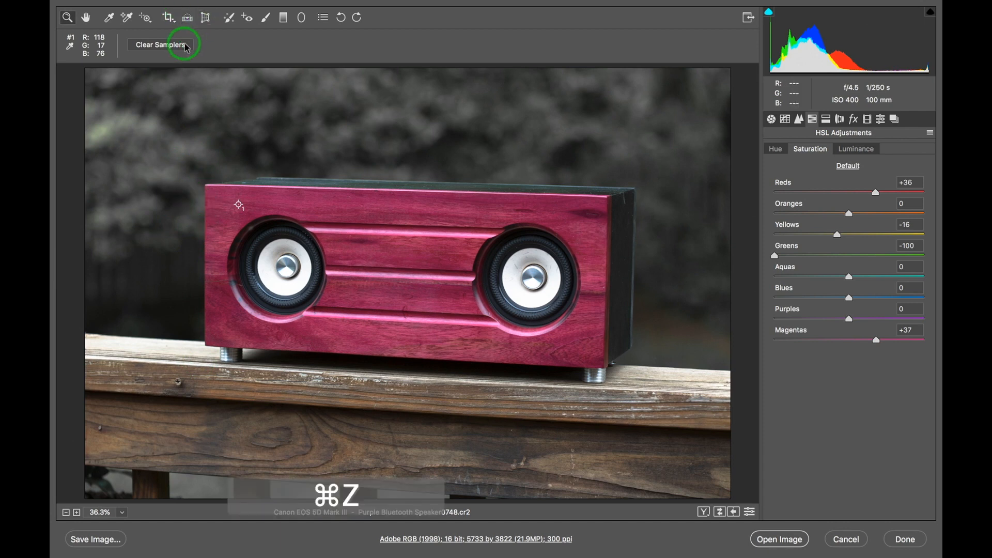
pyautogui.click(205, 21)
pyautogui.moveTo(202, 213); pyautogui.dragTo(593, 196)
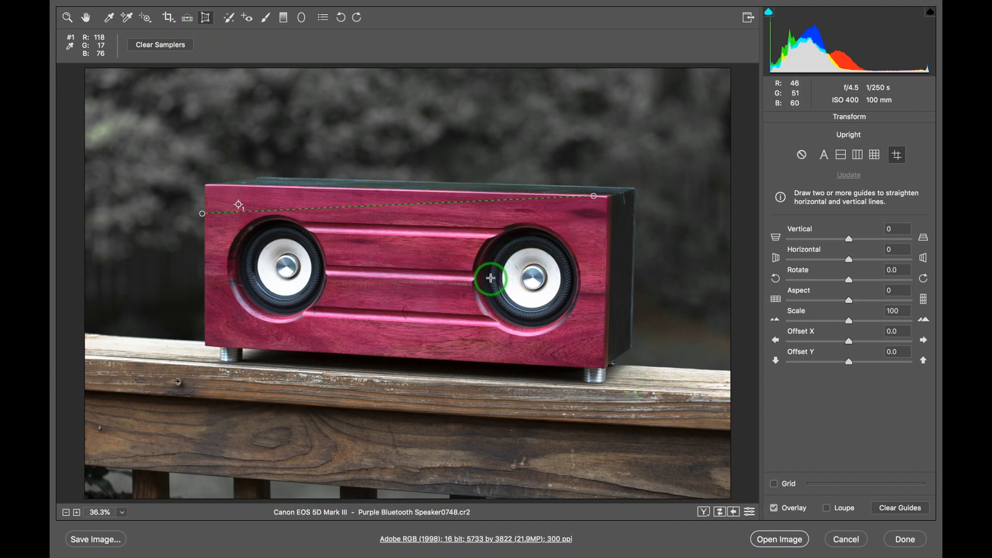
pyautogui.moveTo(203, 213); pyautogui.dragTo(218, 184)
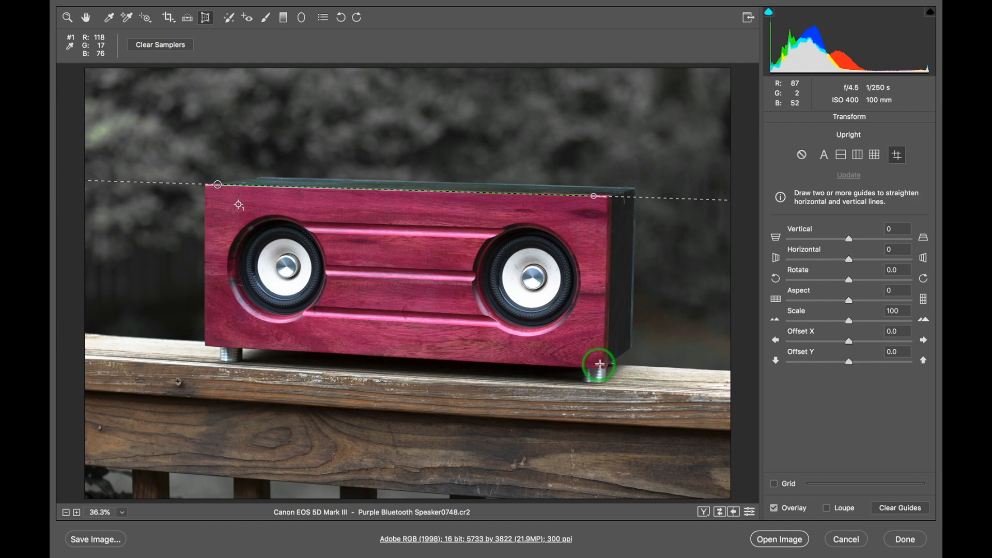
pyautogui.moveTo(604, 365); pyautogui.dragTo(607, 243)
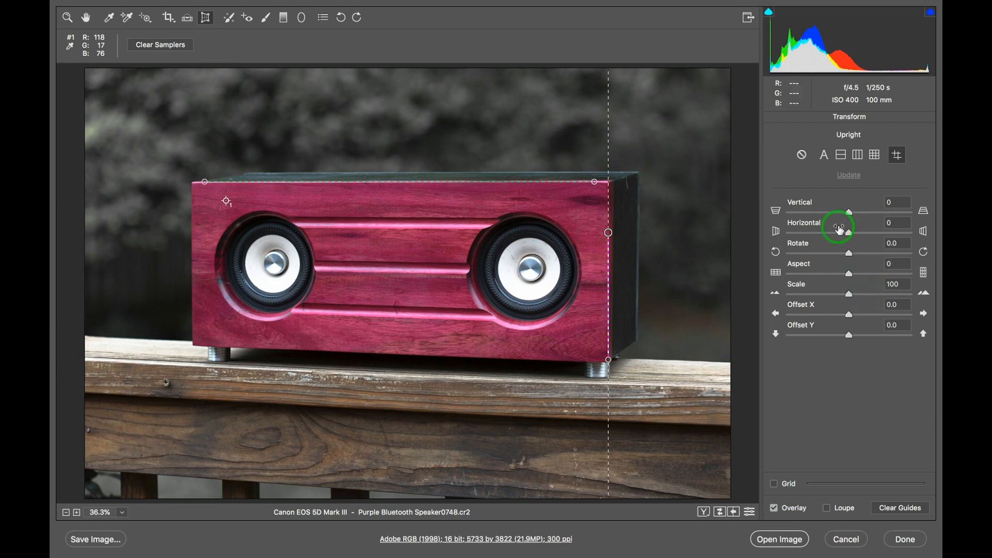
# - Try a Vertical transform of +16, replace it with the Full Upright correction, and clear the color sampler
pyautogui.moveTo(845, 211)
pyautogui.mouseDown()
pyautogui.moveTo(826, 215)
pyautogui.moveTo(855, 215)
pyautogui.mouseUp()
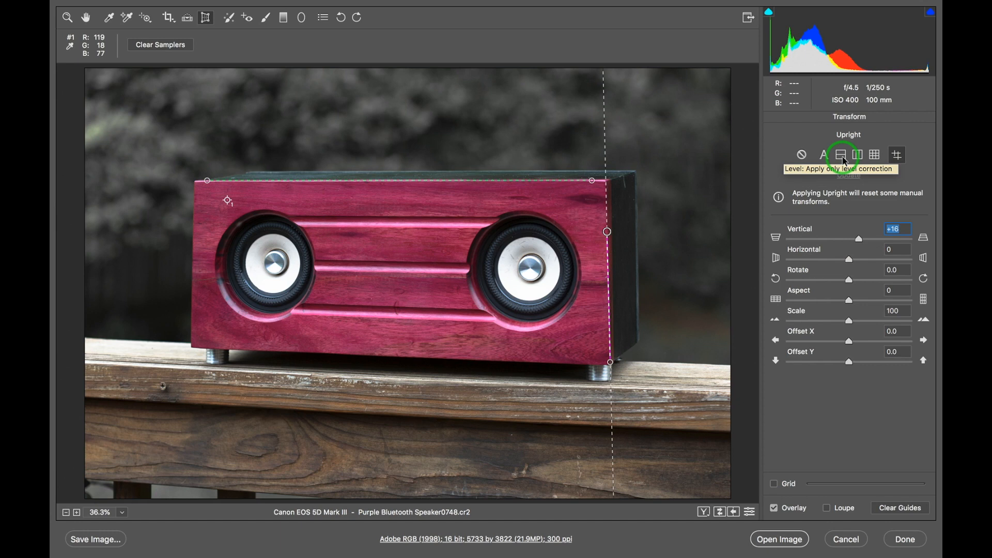
pyautogui.click(863, 158)
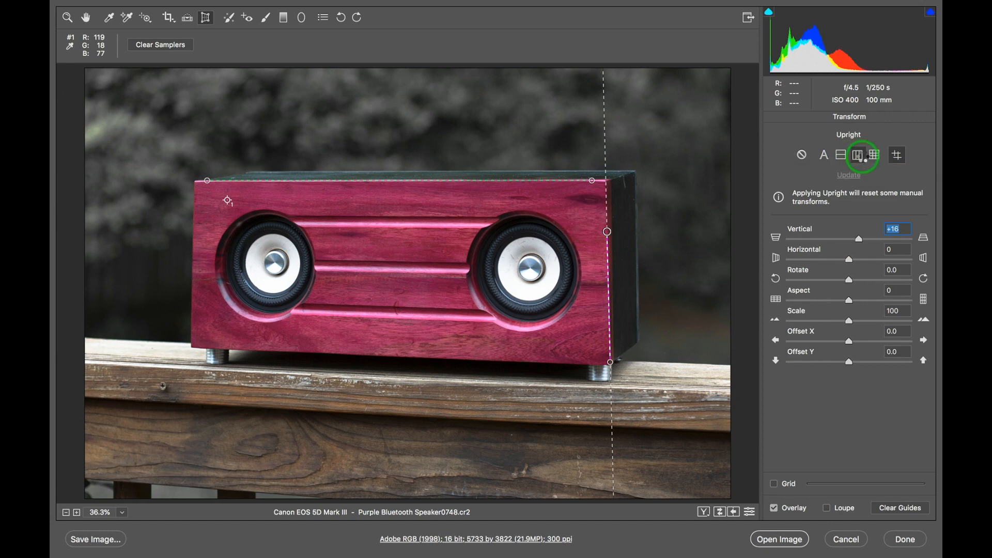
pyautogui.click(874, 155)
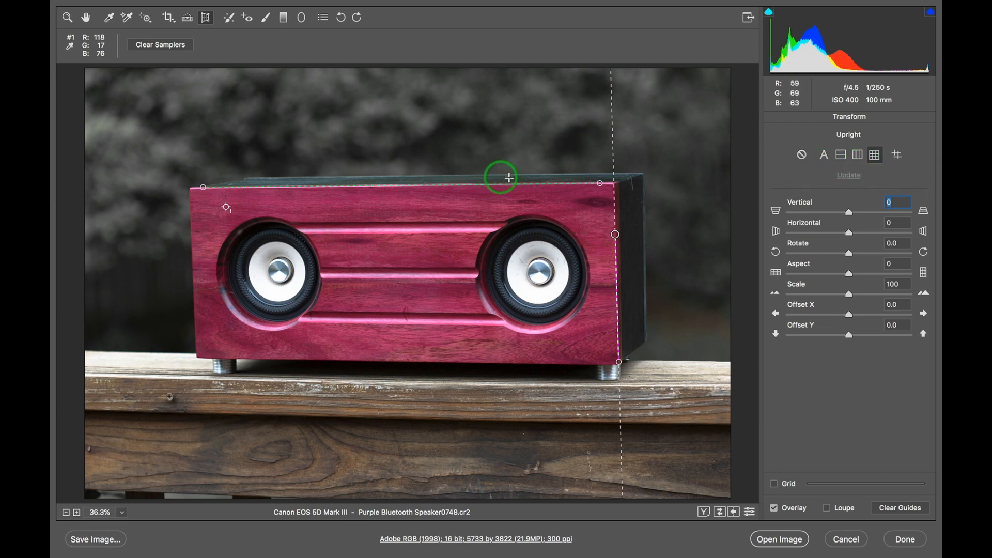
pyautogui.click(165, 44)
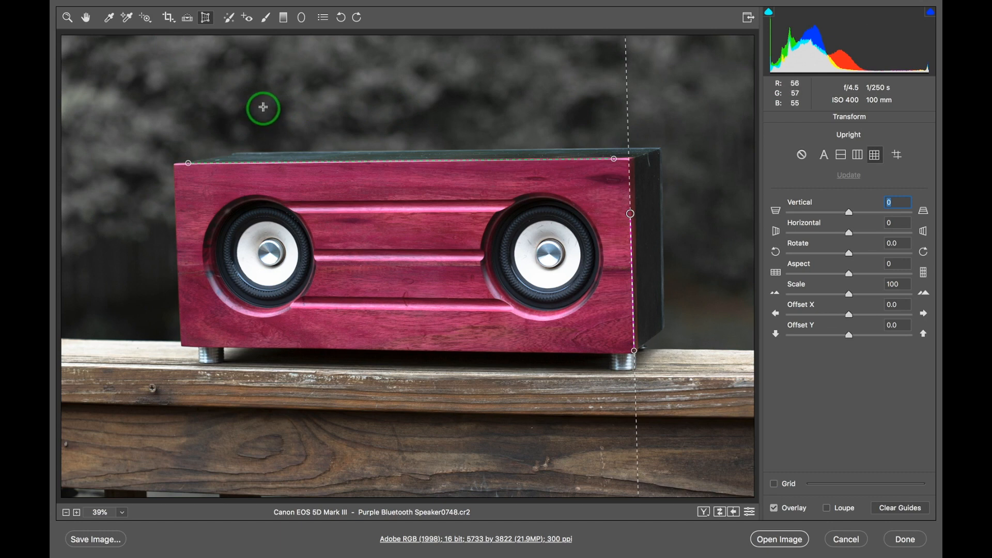
# - Heal the knot on the upper railing board and a spot at the lower board's left edge with size 14 Spot Removal, adjusting the second source
pyautogui.click(230, 18)
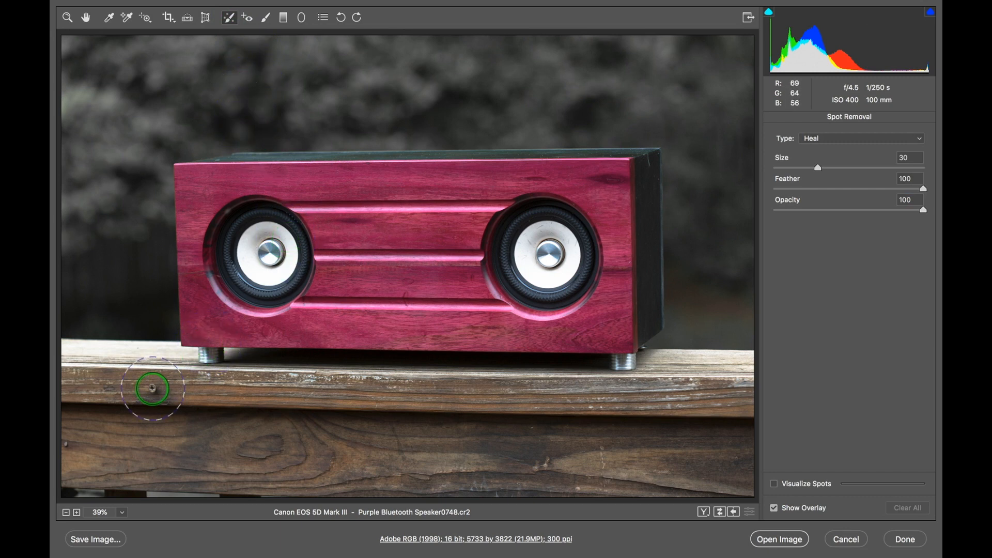
pyautogui.press('[')
pyautogui.press('[')
pyautogui.press('[')
pyautogui.click(154, 389)
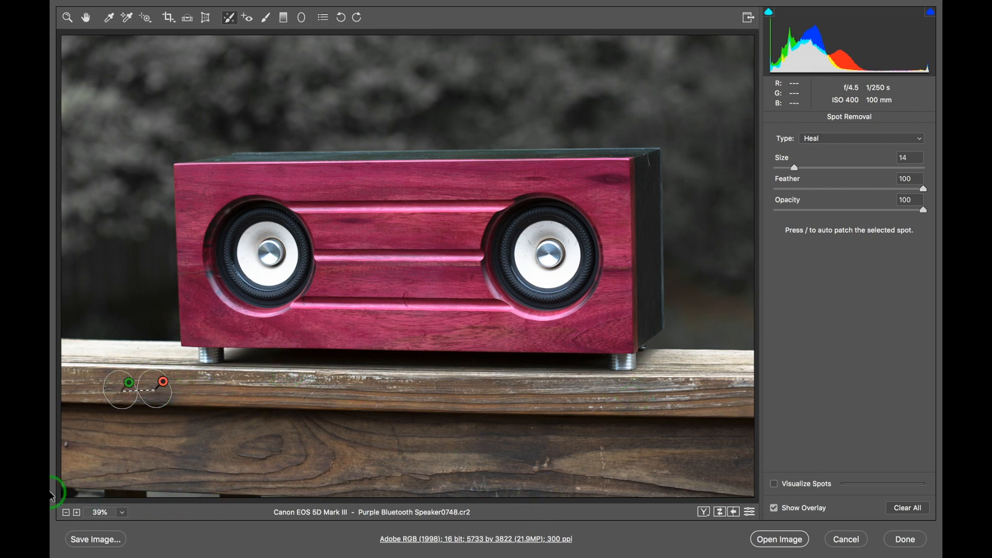
pyautogui.click(76, 439)
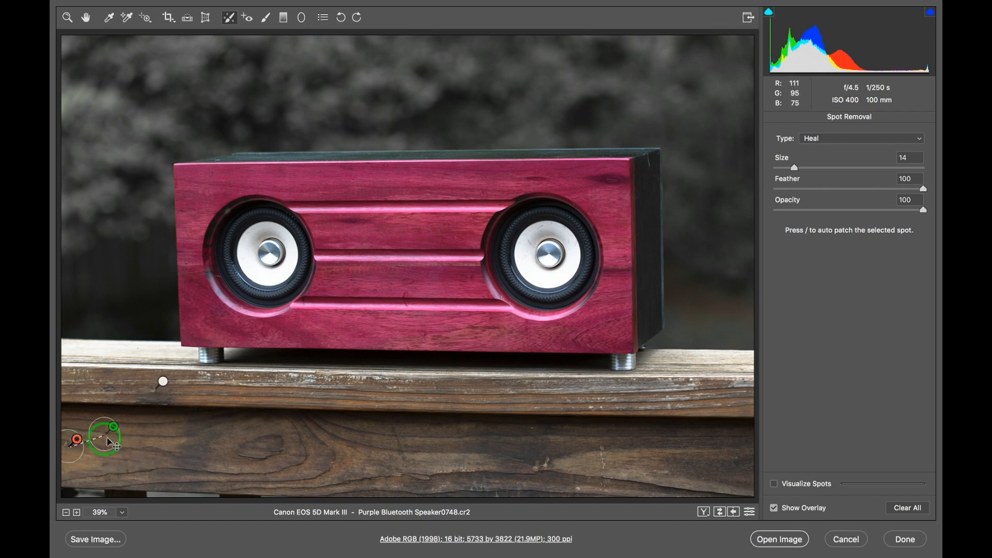
pyautogui.moveTo(110, 431)
pyautogui.mouseDown()
pyautogui.moveTo(113, 457)
pyautogui.moveTo(160, 464)
pyautogui.moveTo(96, 447)
pyautogui.mouseUp()
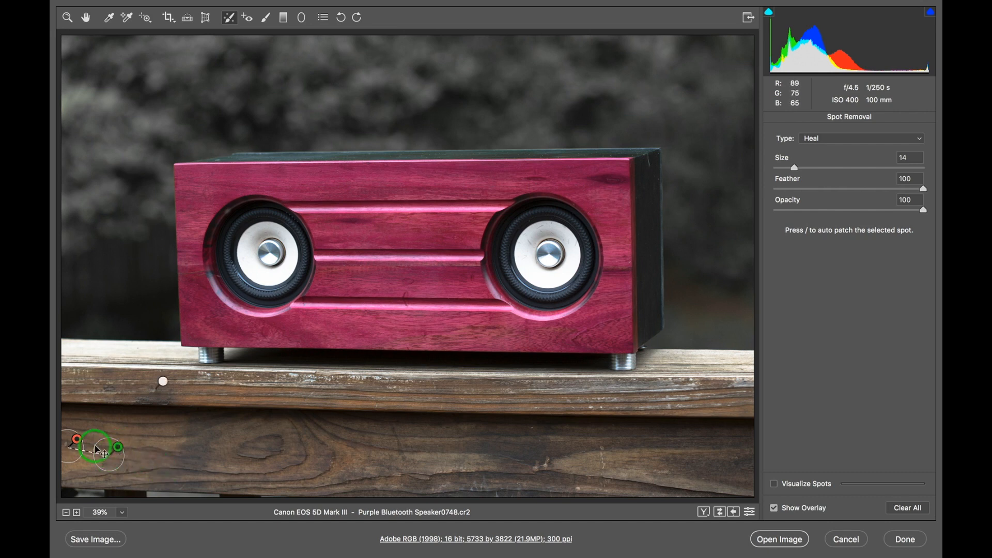
# - Brush a -0.50 Exposure adjustment over both white speaker cones and refine it to Exposure -0.75 and Highlights +1
pyautogui.click(267, 19)
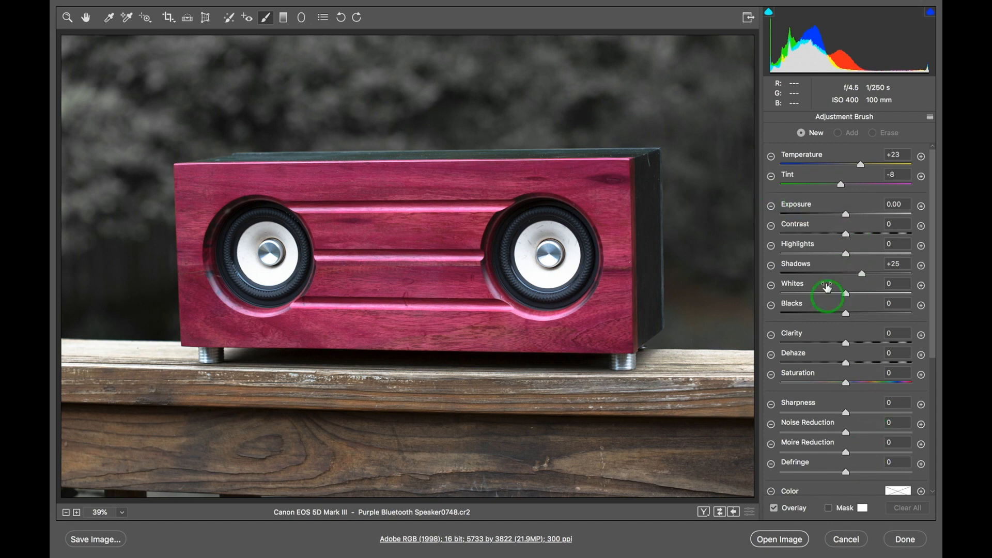
pyautogui.click(771, 207)
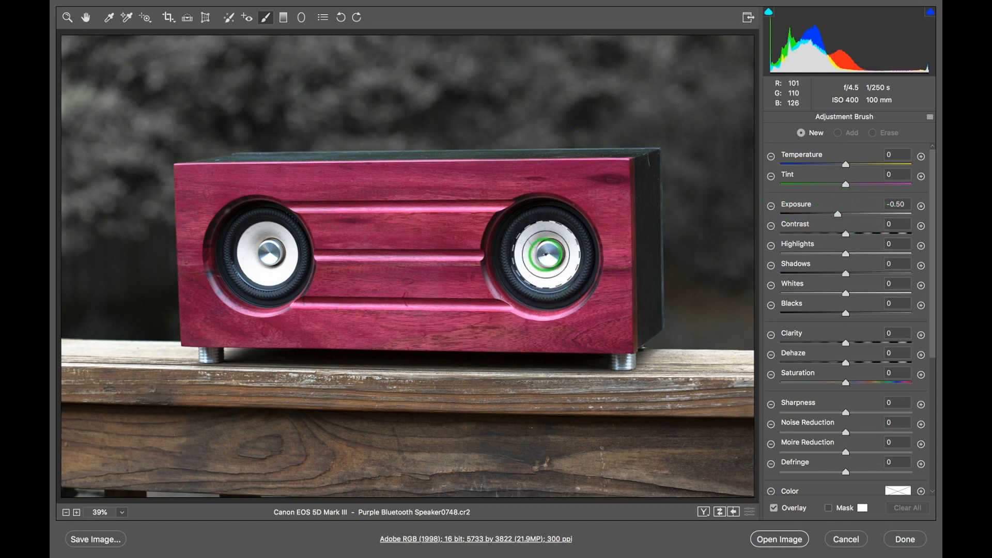
pyautogui.moveTo(546, 254)
pyautogui.mouseDown()
pyautogui.moveTo(537, 260)
pyautogui.moveTo(550, 256)
pyautogui.moveTo(548, 265)
pyautogui.moveTo(546, 256)
pyautogui.mouseUp()
pyautogui.moveTo(265, 255)
pyautogui.mouseDown()
pyautogui.moveTo(265, 265)
pyautogui.moveTo(266, 252)
pyautogui.mouseUp()
pyautogui.moveTo(267, 268); pyautogui.dragTo(270, 258)
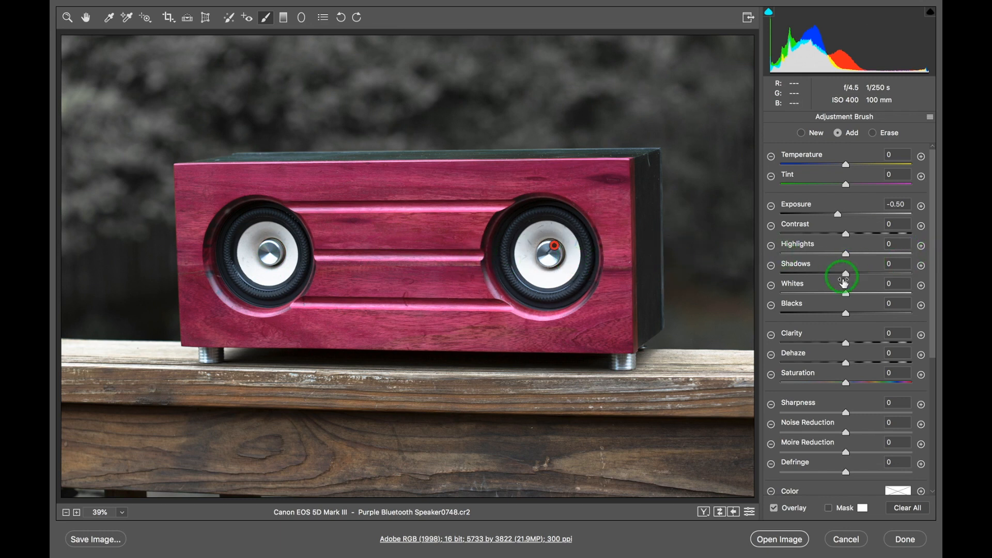
pyautogui.moveTo(845, 254)
pyautogui.mouseDown()
pyautogui.moveTo(911, 254)
pyautogui.moveTo(844, 268)
pyautogui.mouseUp()
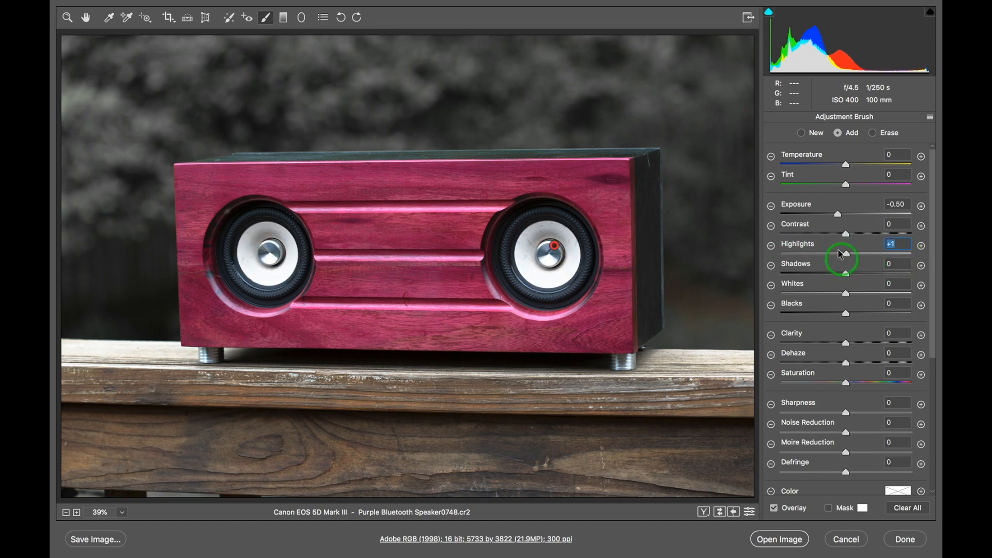
pyautogui.moveTo(841, 218); pyautogui.dragTo(835, 217)
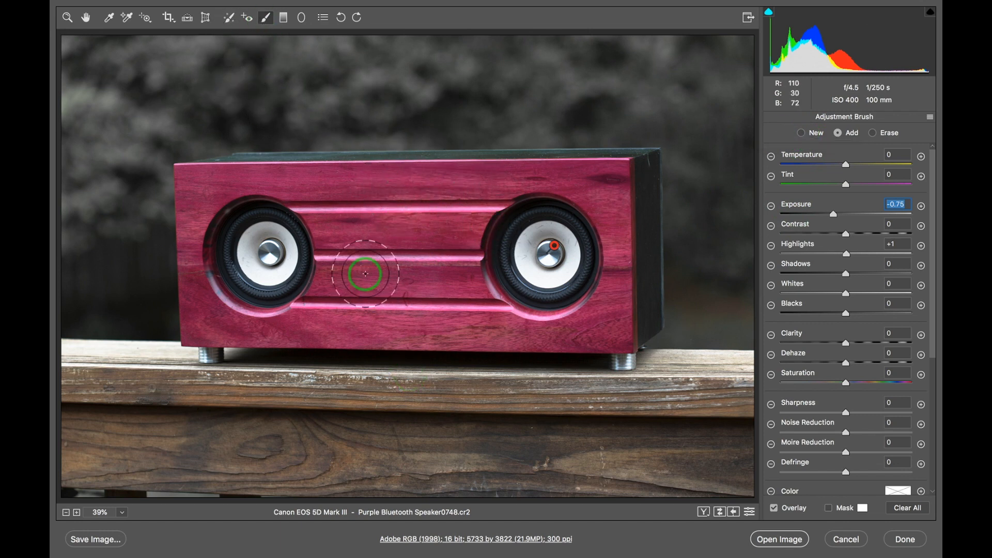
# - Darken the background with a Graduated Filter at Exposure -3.30 running from near the photo's top down to the speaker's middle
pyautogui.click(284, 18)
pyautogui.moveTo(379, 68); pyautogui.dragTo(379, 347)
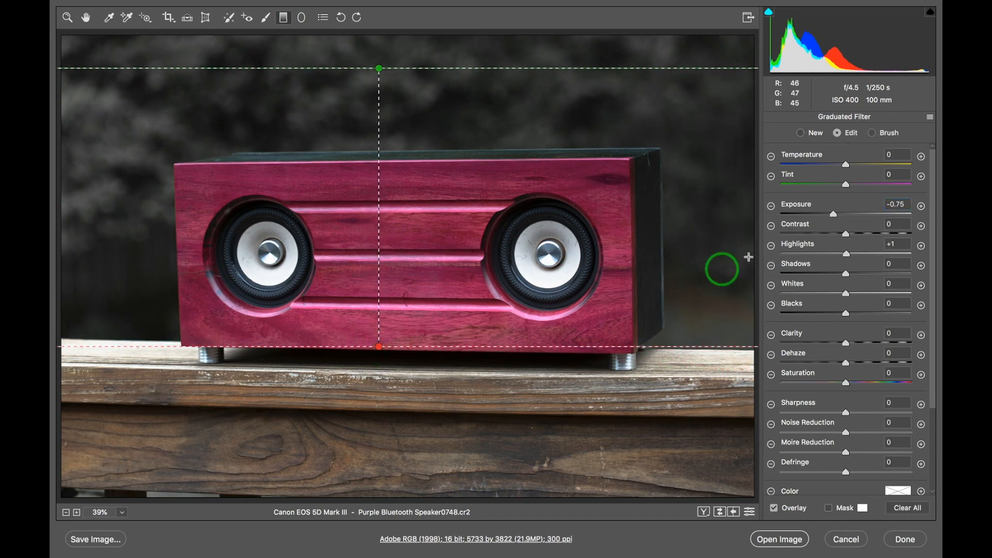
pyautogui.moveTo(833, 214); pyautogui.dragTo(791, 222)
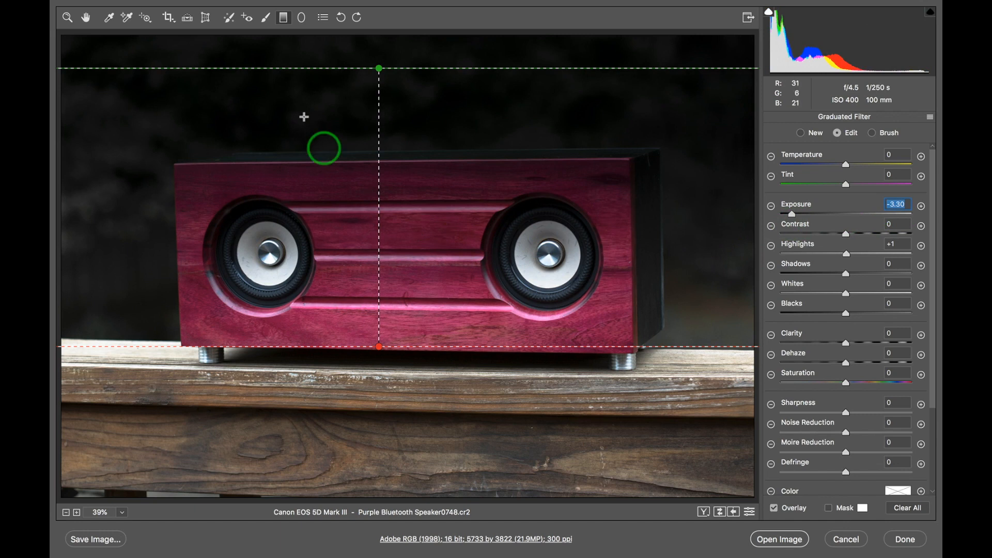
pyautogui.moveTo(379, 347); pyautogui.dragTo(380, 273)
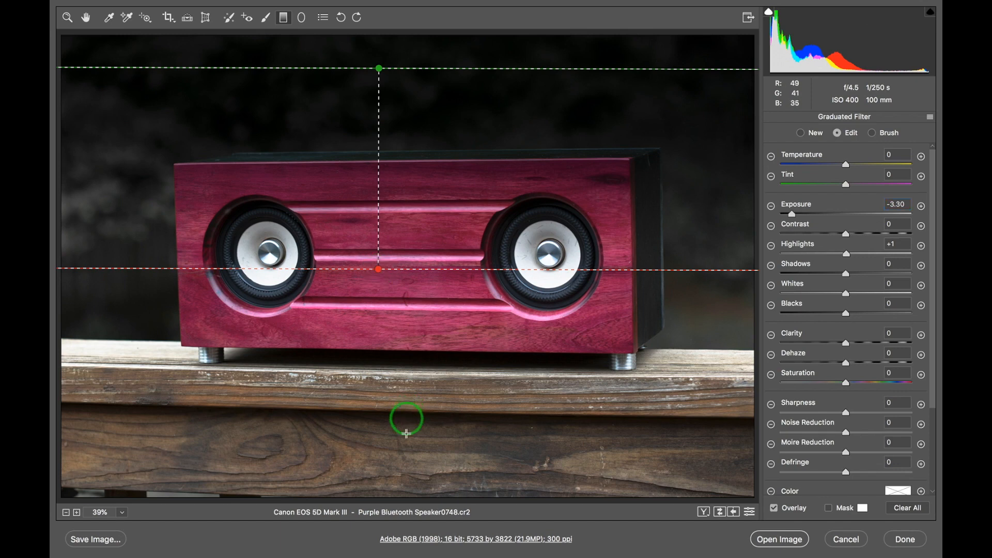
# - Try a second Graduated Filter at Exposure -0.90 from the photo's bottom edge up to the speaker's base, and clear all graduated filters
pyautogui.click(395, 463)
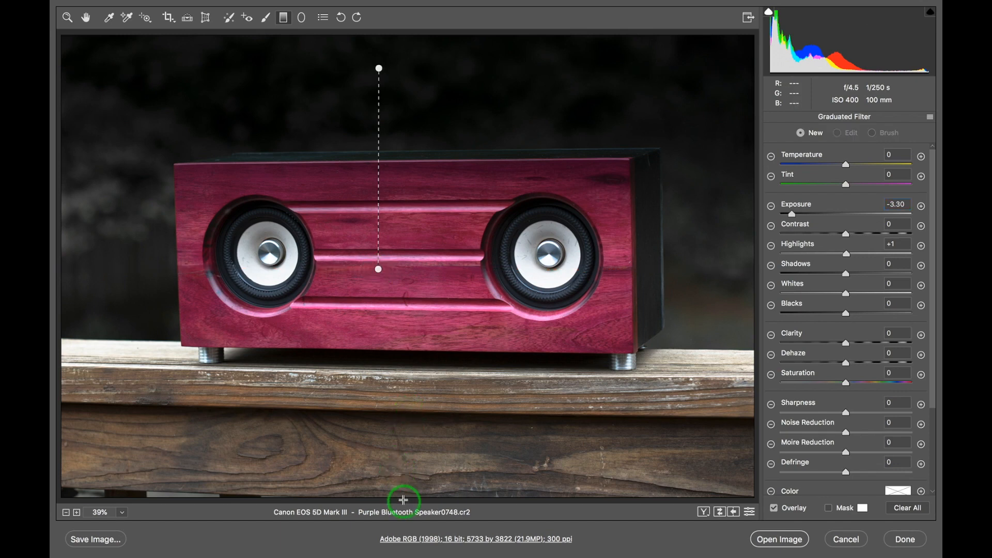
pyautogui.moveTo(404, 498); pyautogui.dragTo(406, 355)
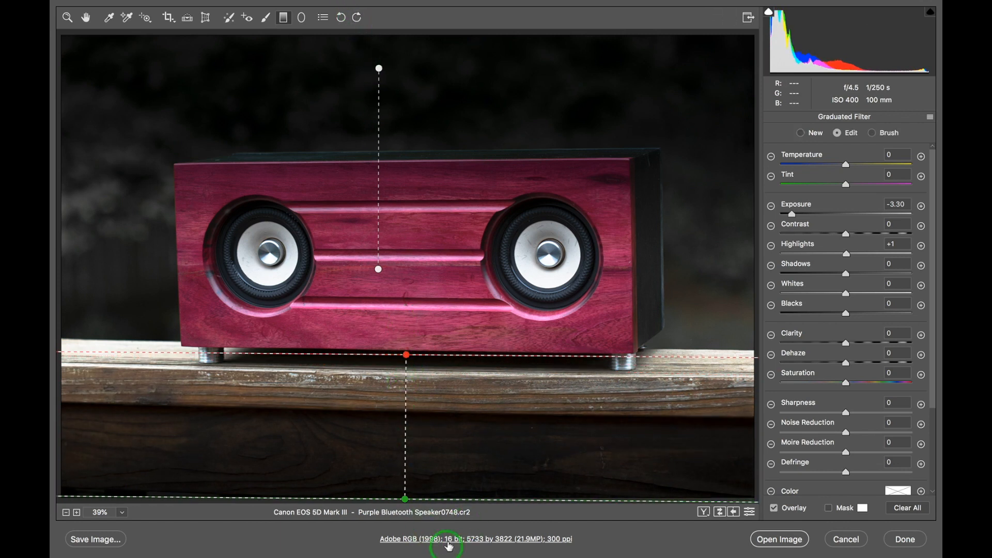
pyautogui.moveTo(820, 217); pyautogui.dragTo(831, 213)
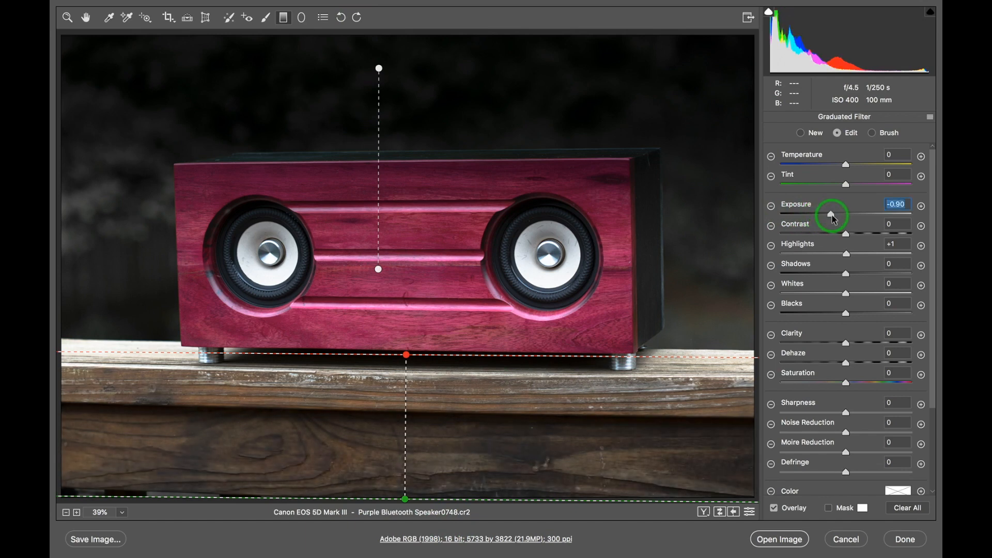
pyautogui.click(907, 509)
# - Surround the speaker with an elliptical Radial Filter set to Exposure +0.05 and Temperature -2
pyautogui.click(303, 20)
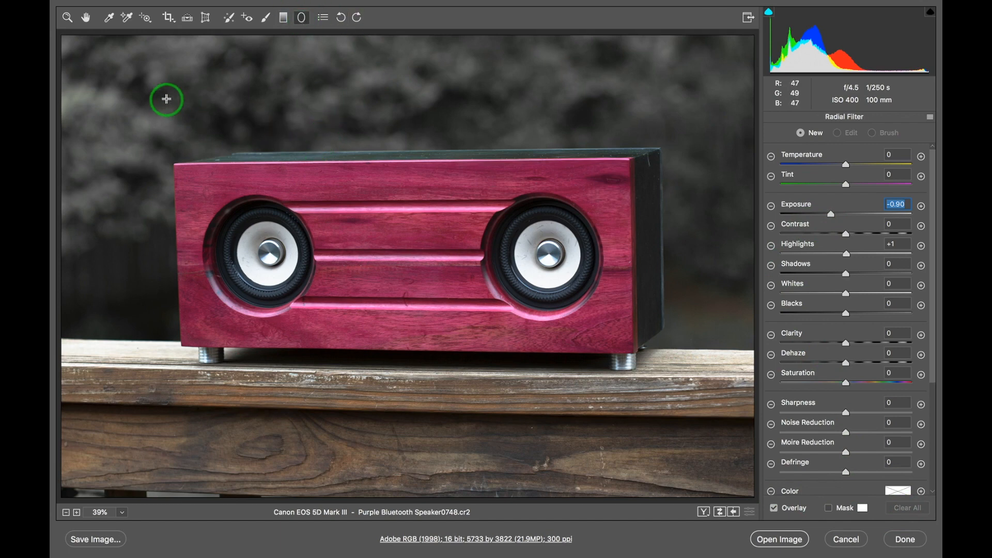
pyautogui.moveTo(131, 86); pyautogui.dragTo(308, 133)
pyautogui.moveTo(152, 96); pyautogui.dragTo(418, 268)
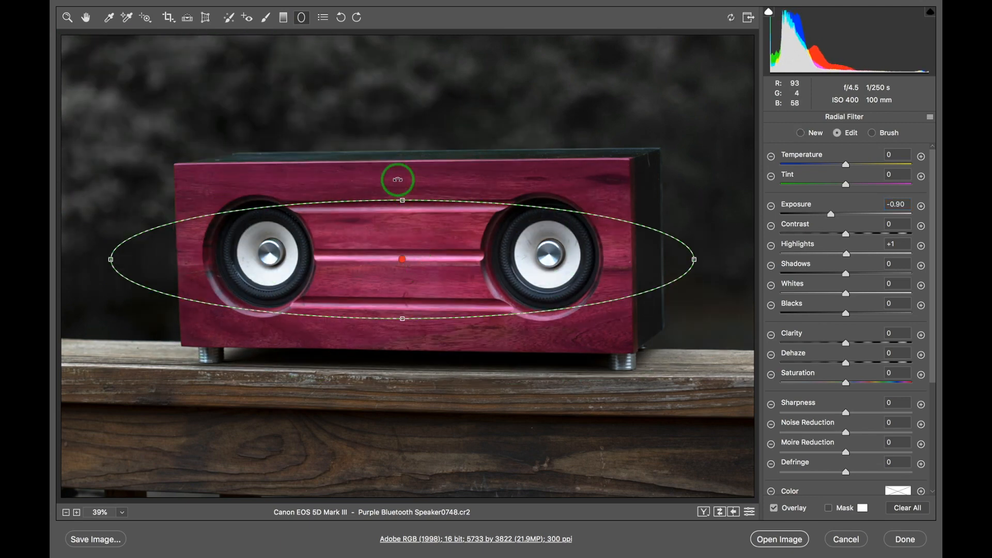
pyautogui.moveTo(399, 198); pyautogui.dragTo(394, 117)
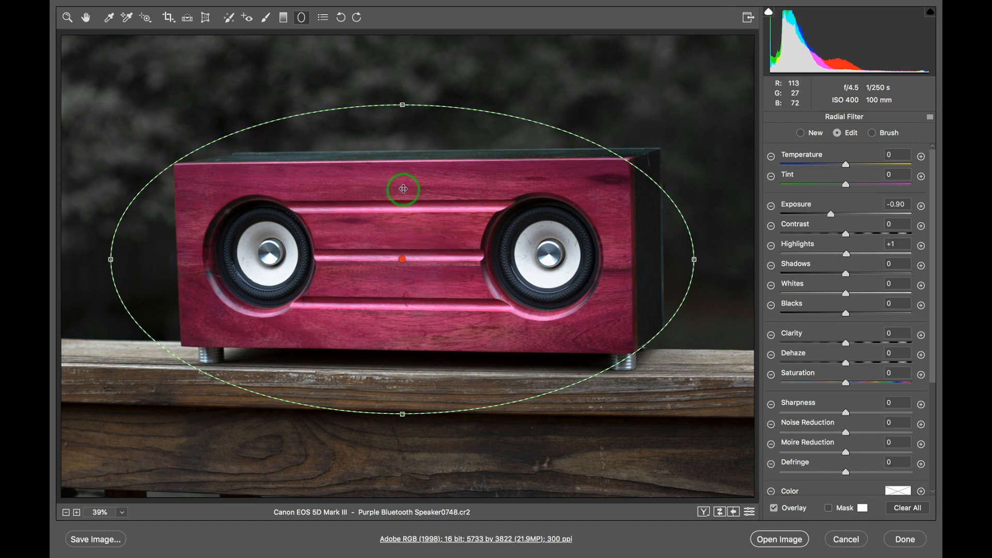
pyautogui.moveTo(830, 215)
pyautogui.mouseDown()
pyautogui.moveTo(848, 215)
pyautogui.moveTo(822, 217)
pyautogui.moveTo(853, 221)
pyautogui.moveTo(845, 215)
pyautogui.mouseUp()
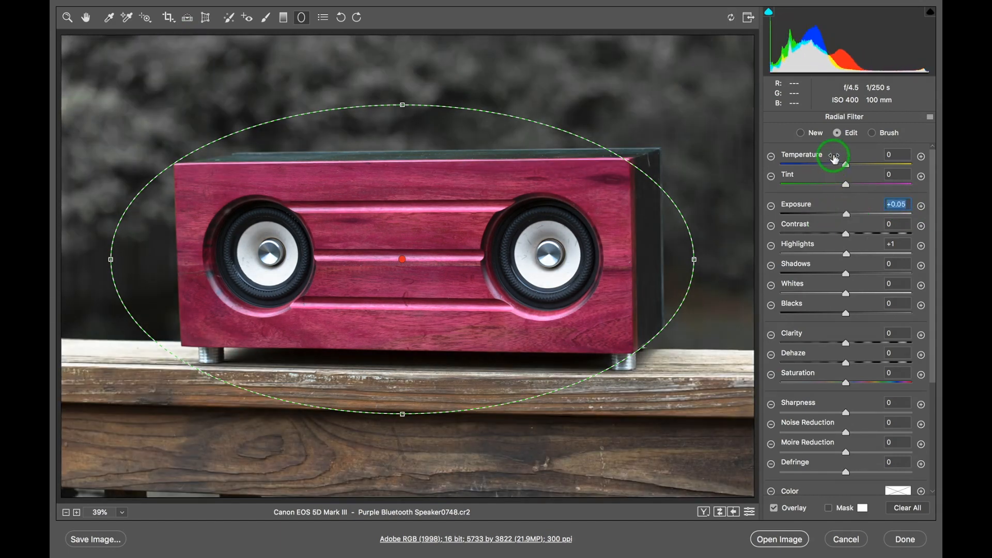
pyautogui.moveTo(847, 168)
pyautogui.mouseDown()
pyautogui.moveTo(919, 161)
pyautogui.moveTo(775, 160)
pyautogui.moveTo(816, 176)
pyautogui.moveTo(844, 165)
pyautogui.mouseUp()
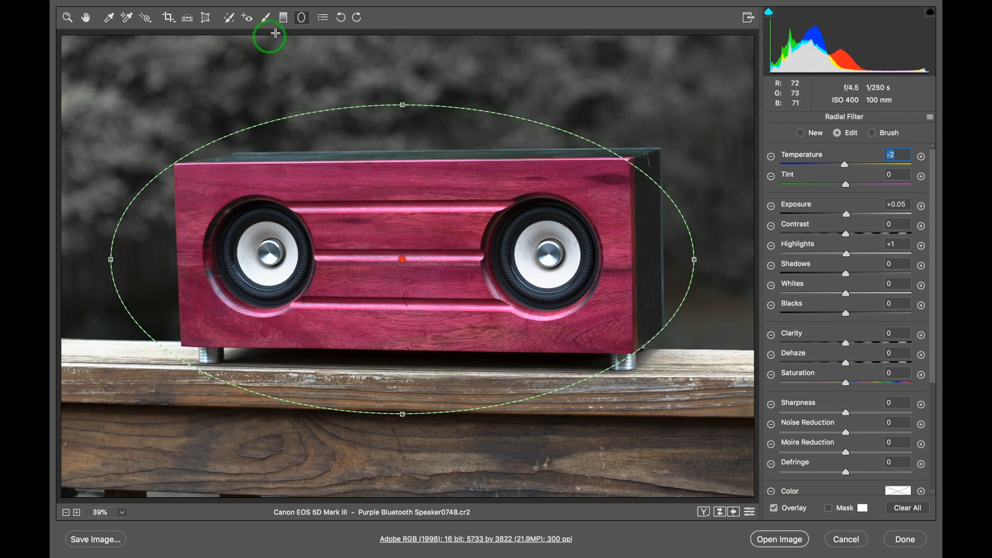
# - Rotate the photo counterclockwise through a full turn in four 90° steps
pyautogui.click(341, 18)
pyautogui.click(341, 18)
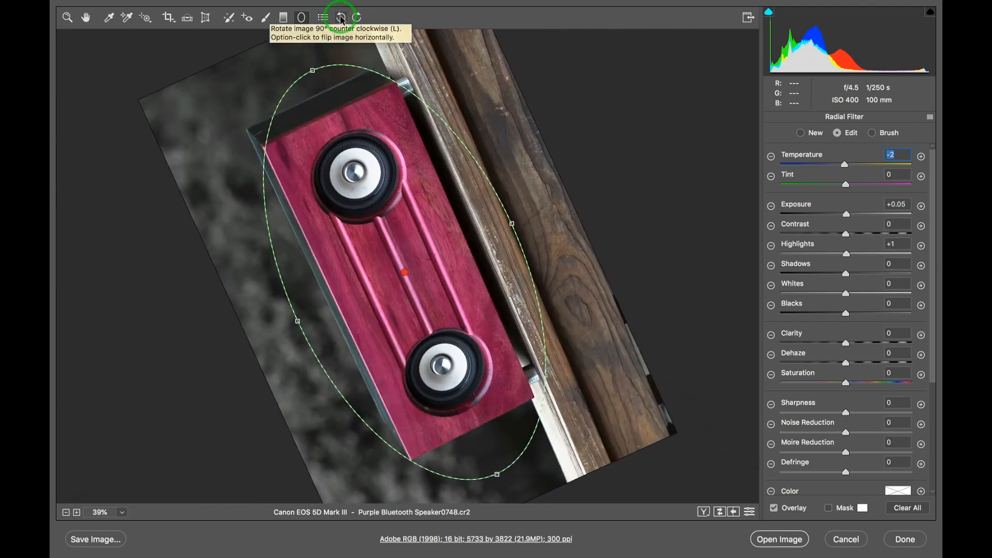
pyautogui.click(341, 17)
pyautogui.click(341, 18)
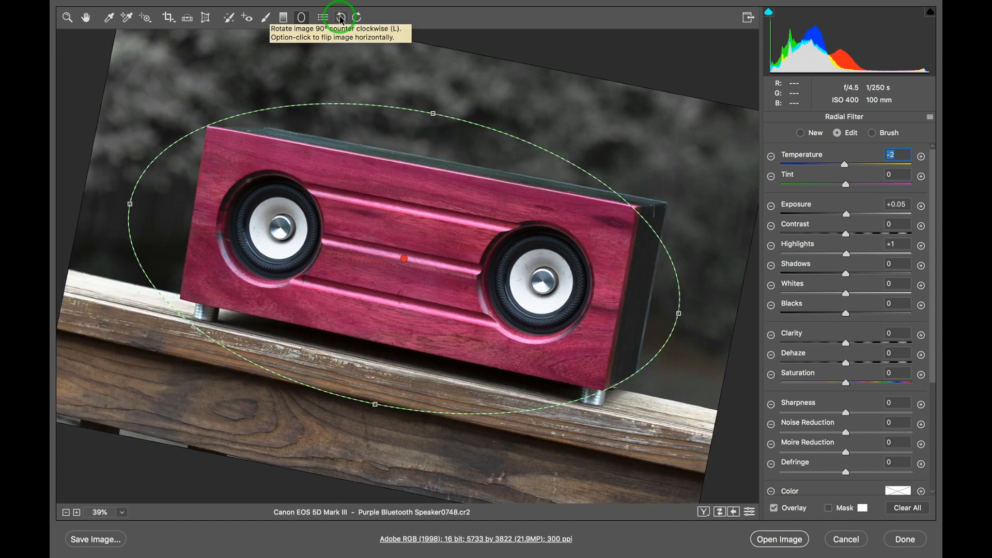